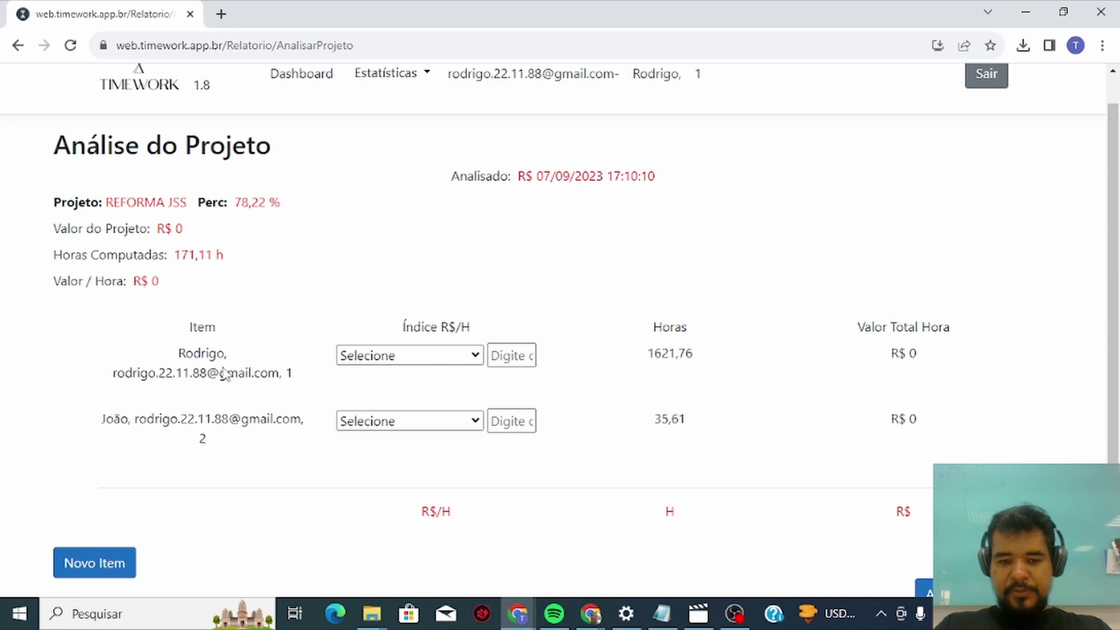
- Assign the ENGENHEIRO hourly rate index to the Engenheiro item of Projeto Reforma Casa 2
left_click(424, 356)
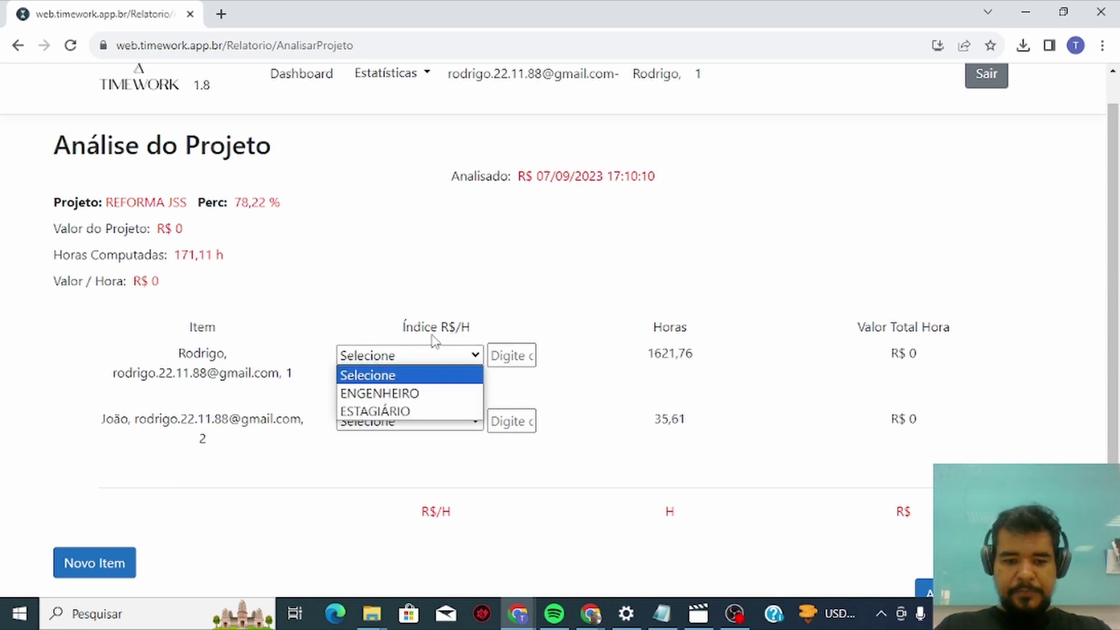
left_click(433, 340)
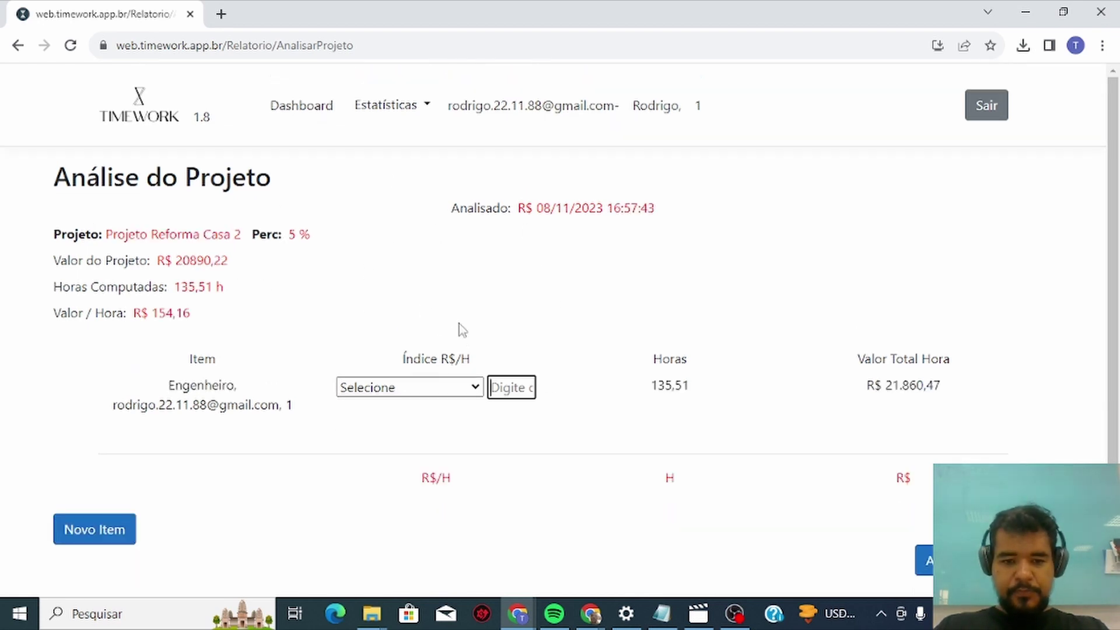
left_click(474, 391)
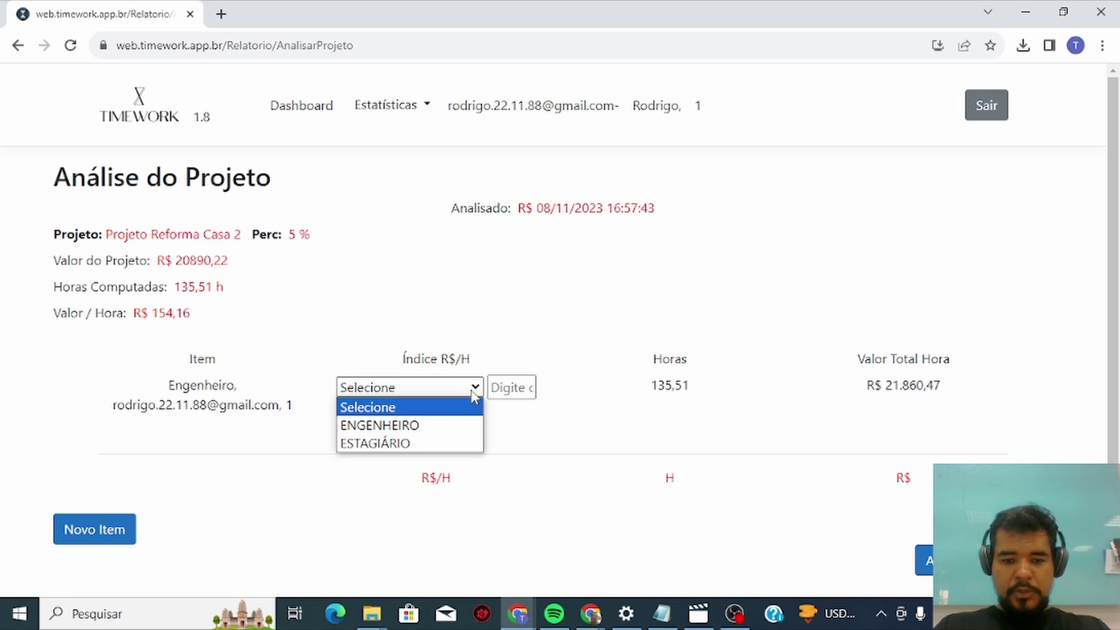
left_click(439, 426)
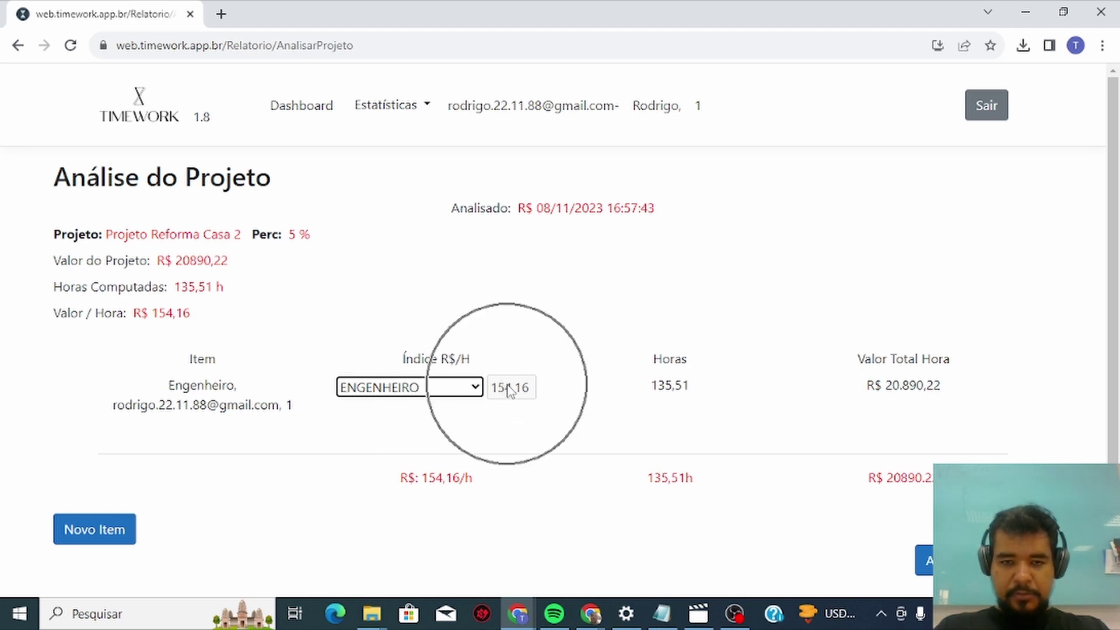
- Add a new item named "Consultoria Externa" to the project analysis
left_click(106, 541)
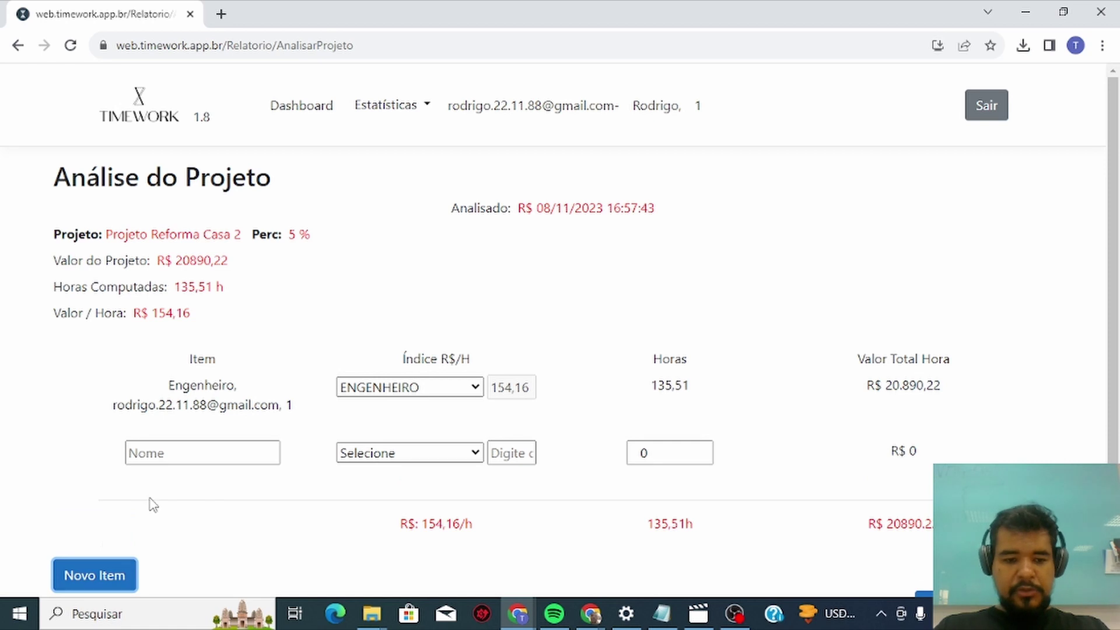
left_click(200, 445)
type("Consulto")
key("BackSpace")
type("toria Exgt")
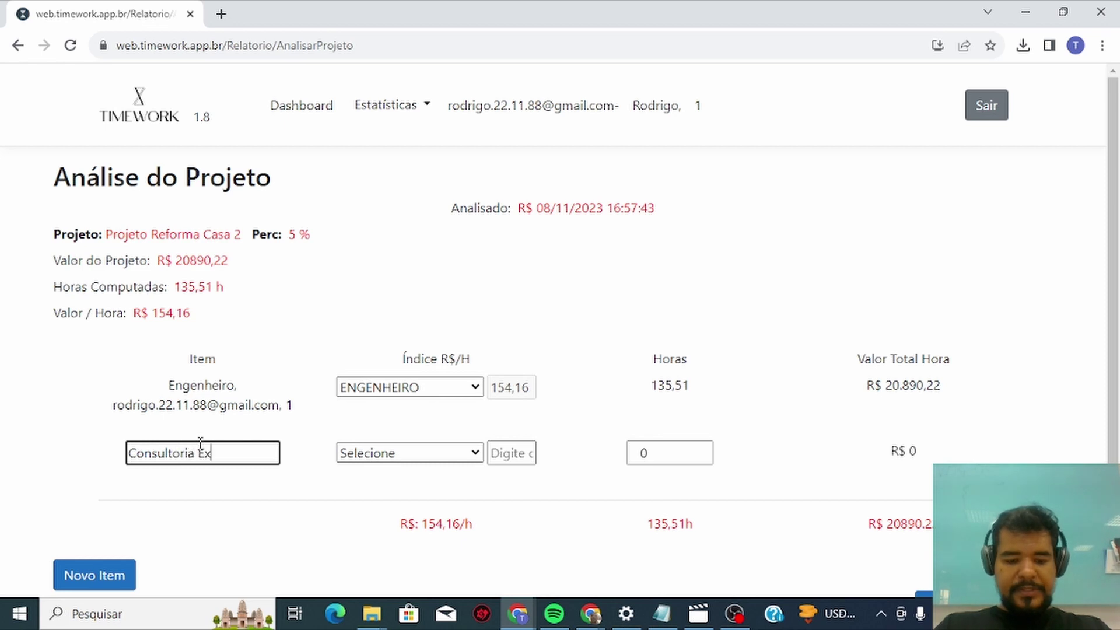
key("BackSpace")
key("BackSpace")
type("terna")
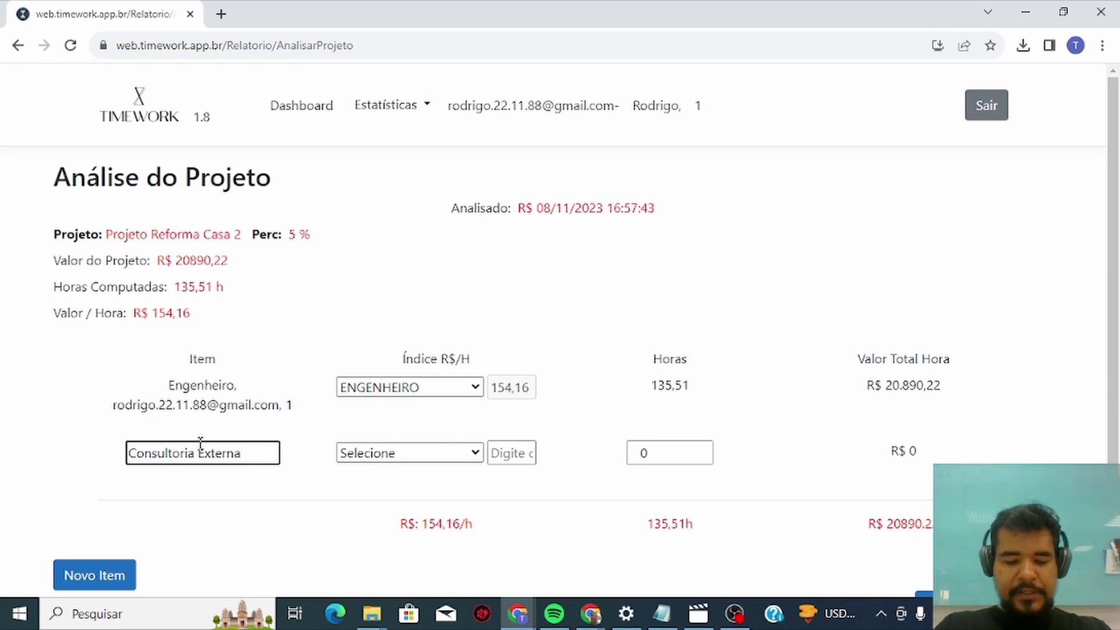
- Set the Consultoria Externa item's hourly rate to 500,00 and its hours to 3
left_click(515, 457)
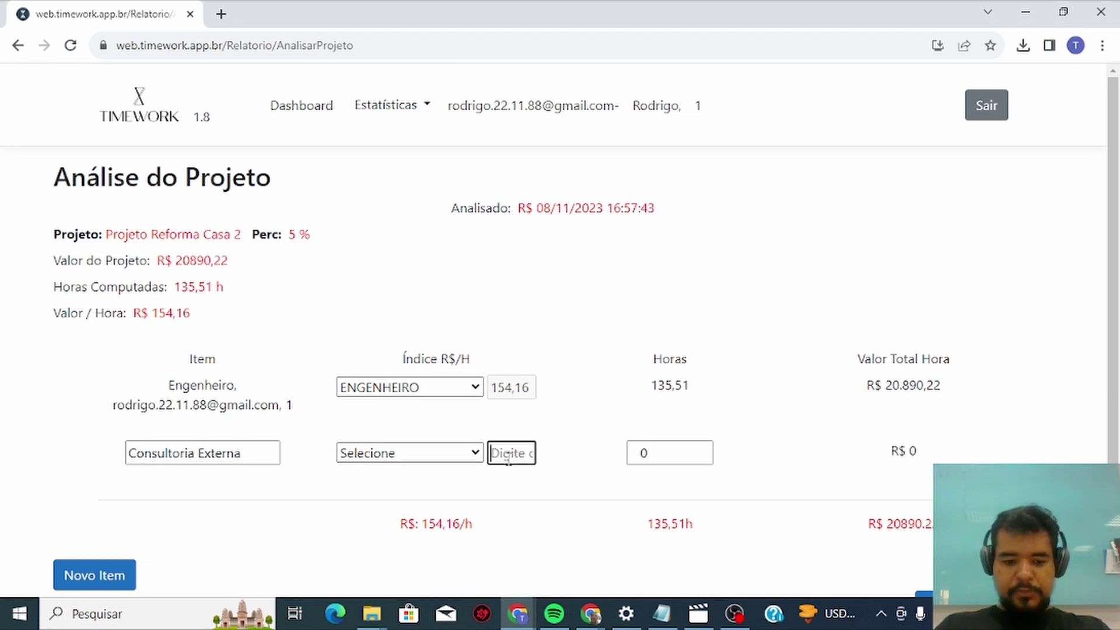
type("5")
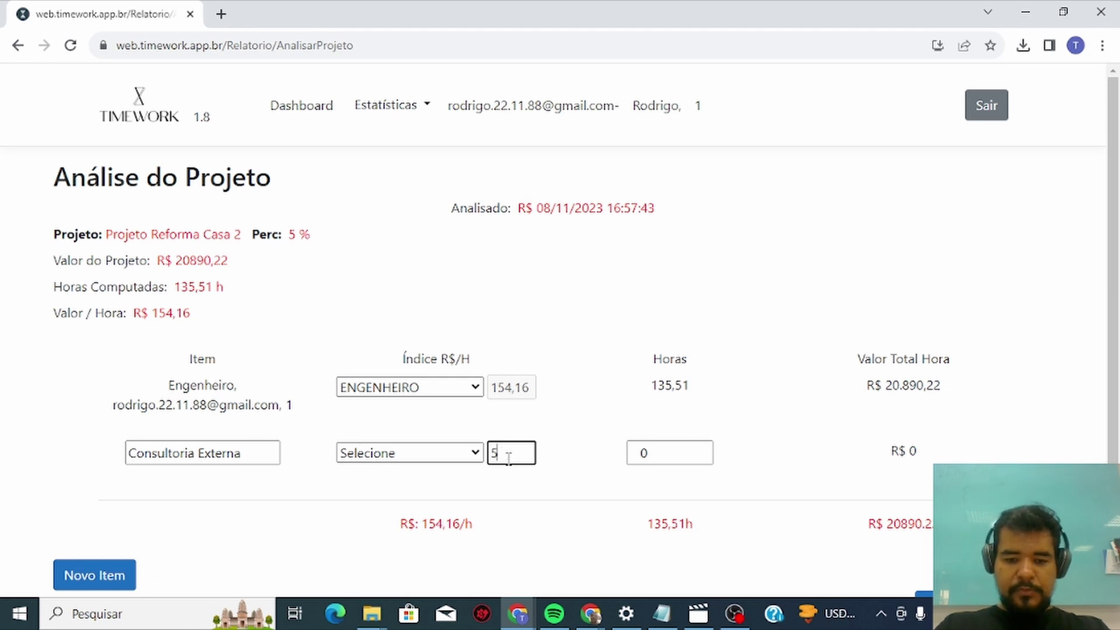
type(",06000")
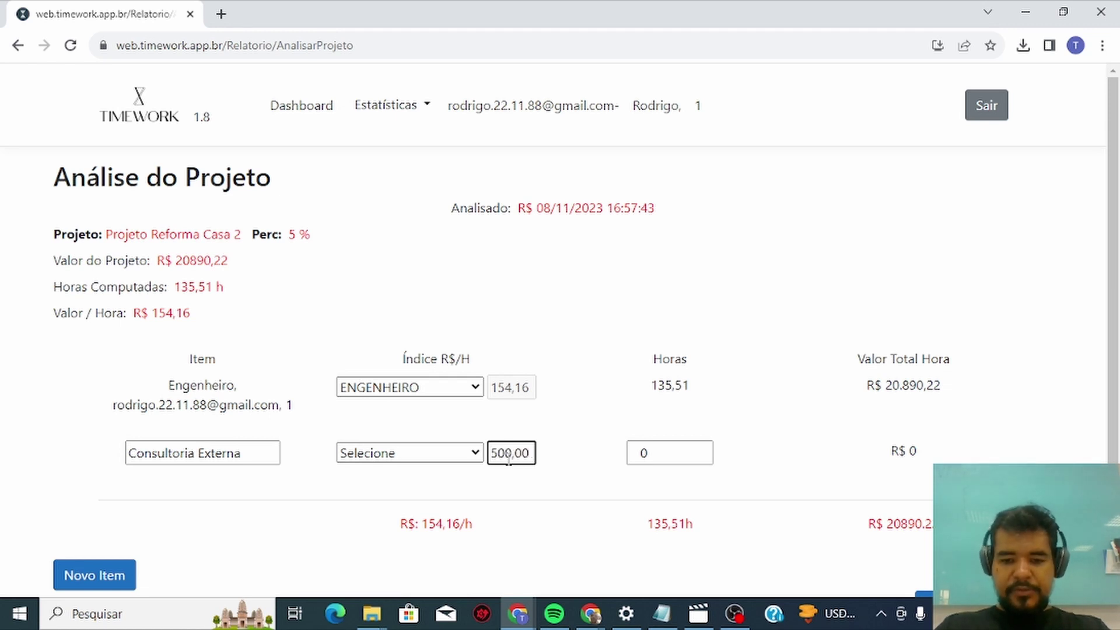
left_click(676, 460)
double_click(680, 459)
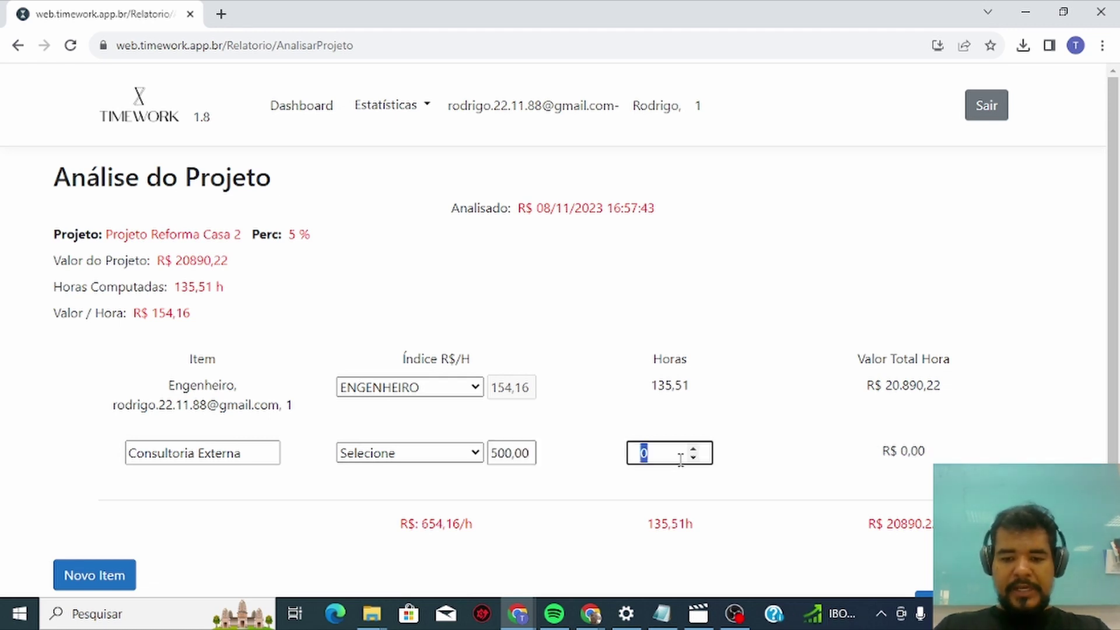
type("3")
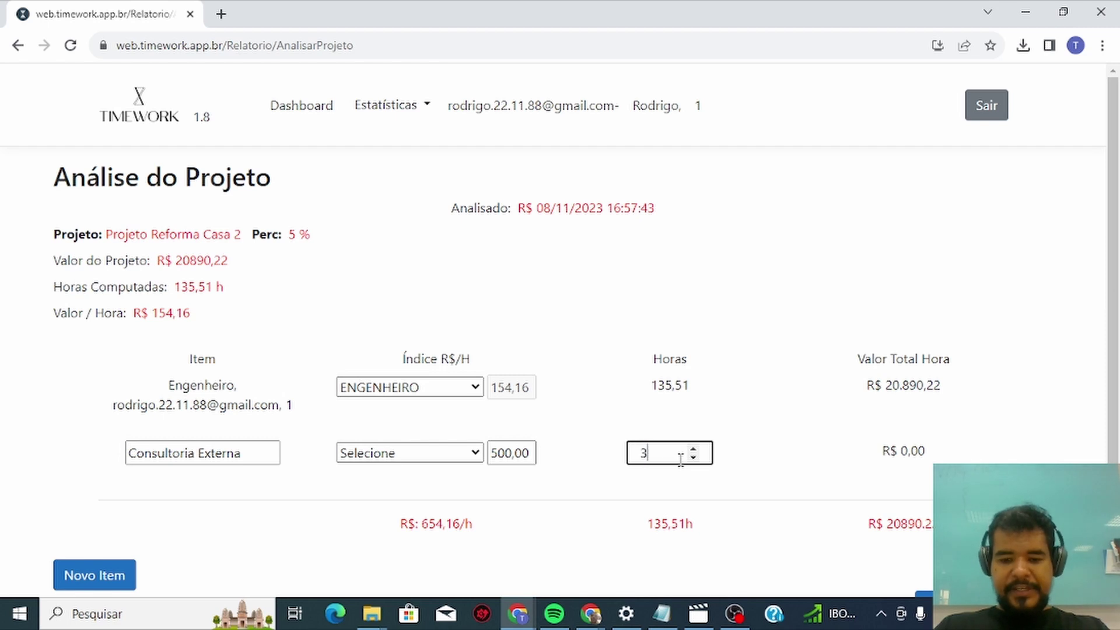
left_click(778, 452)
key("ctrl")
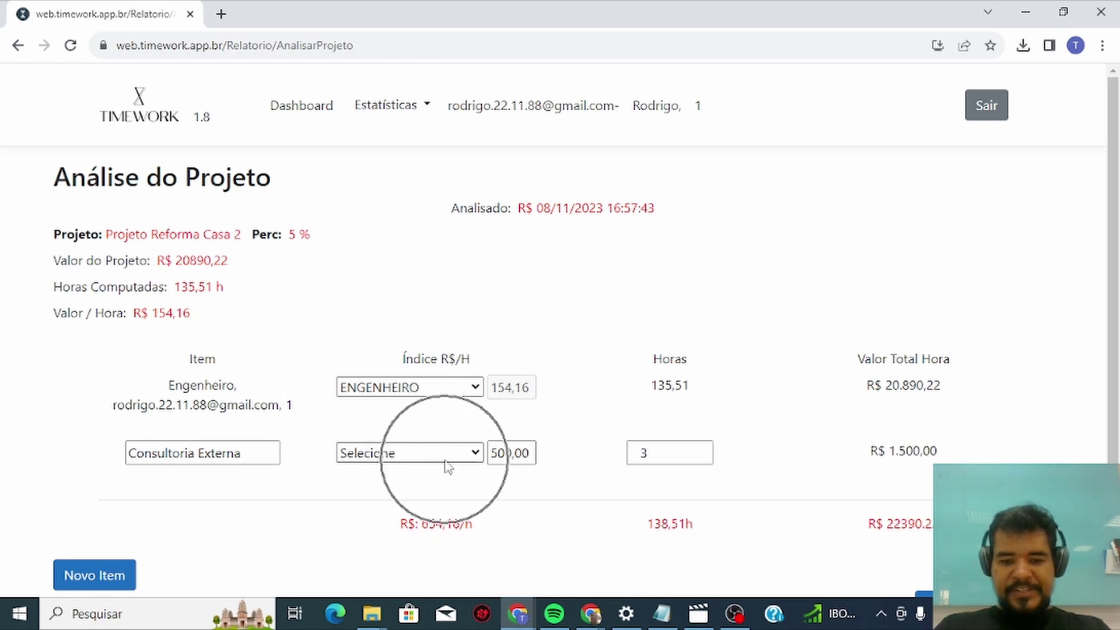
key("ctrl")
scroll(895, 453, "down", 1)
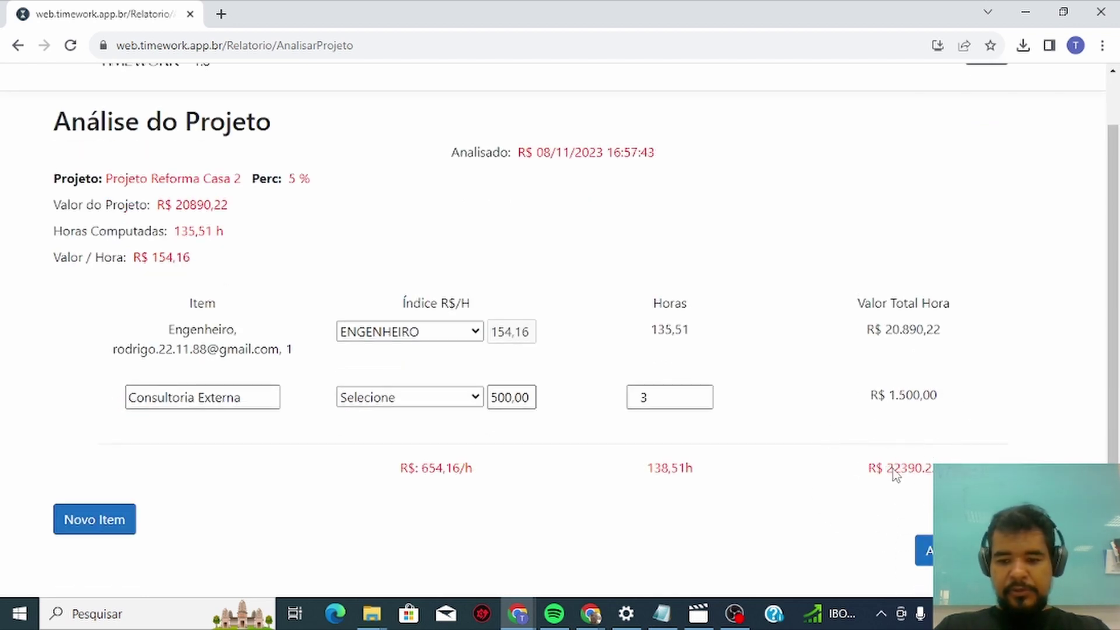
key("ctrl")
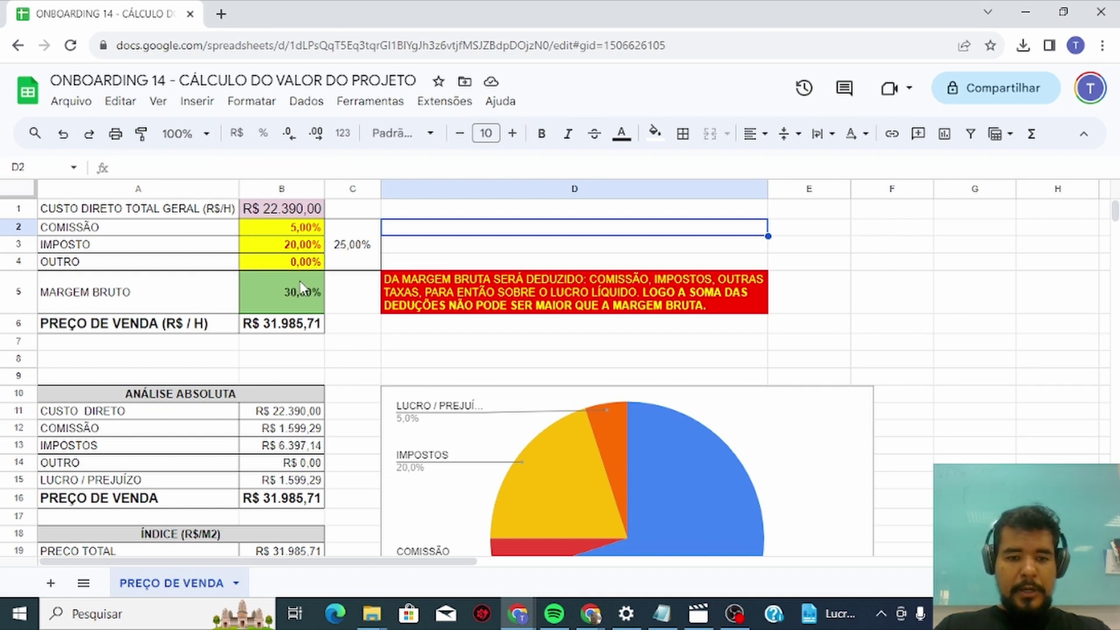
- In the Google Sheets pricing spreadsheet, examine the direct cost, commission, tax, other, gross margin and selling price cells in B1 to B6
left_click(298, 215)
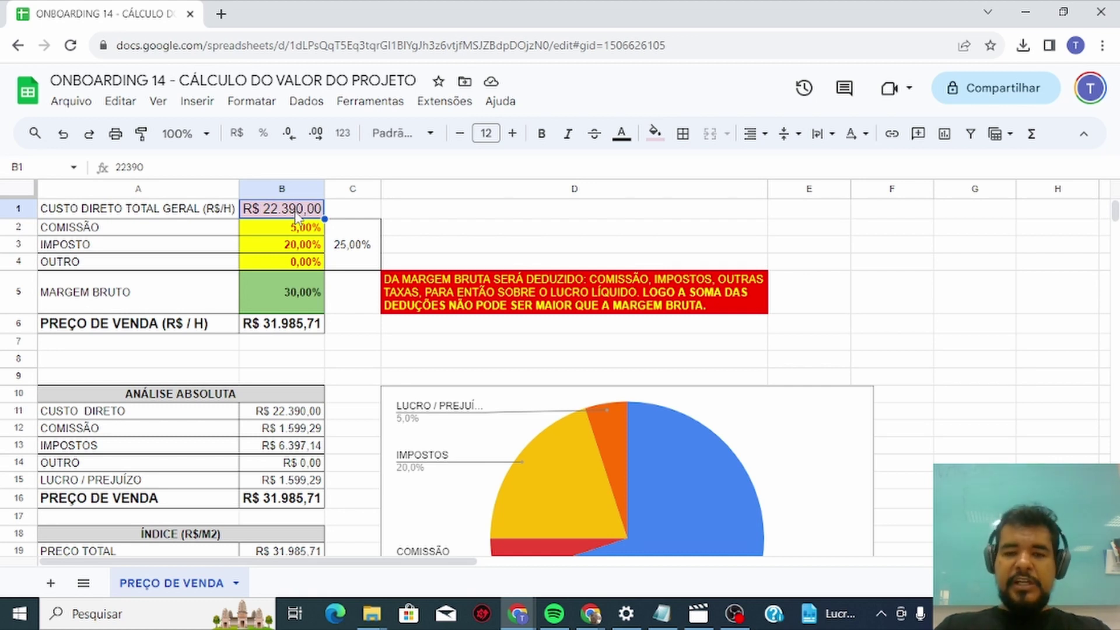
left_click(299, 229)
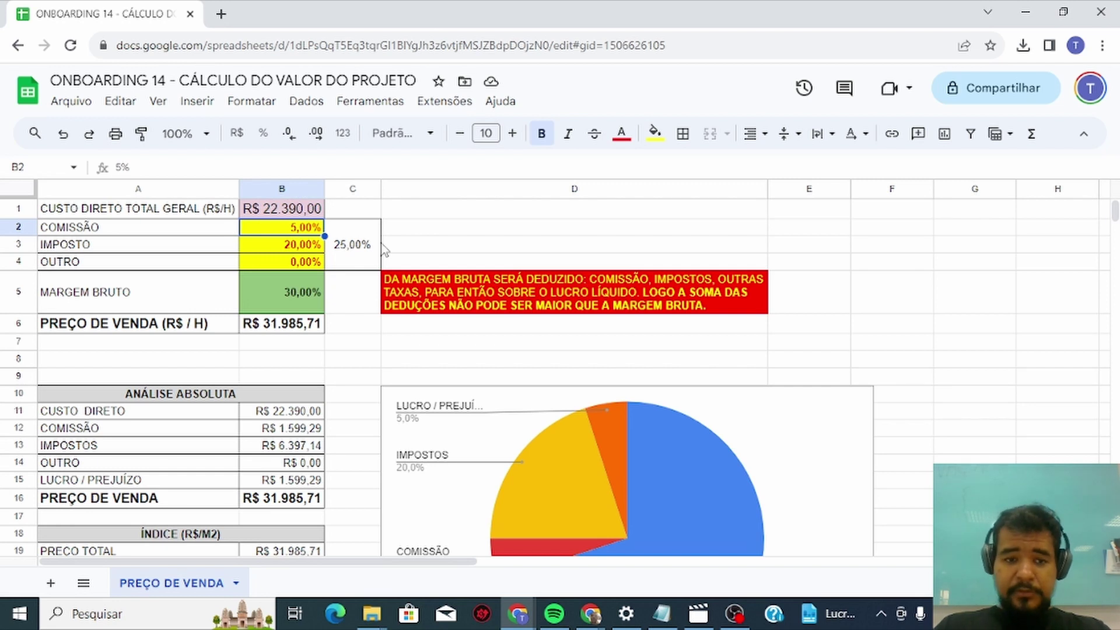
left_click(300, 246)
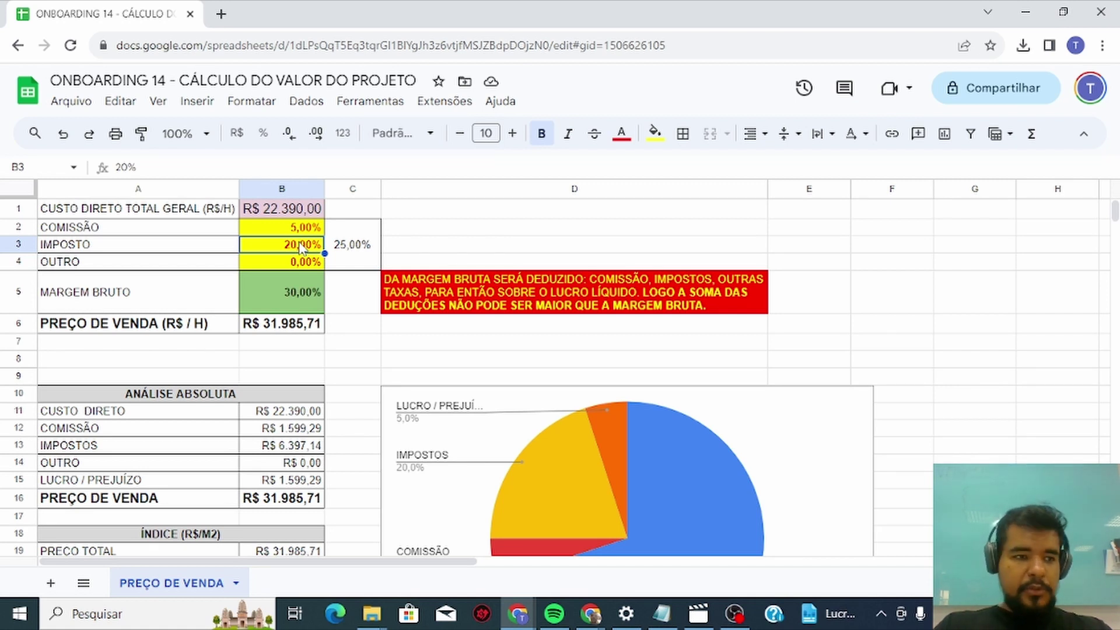
left_click(299, 263)
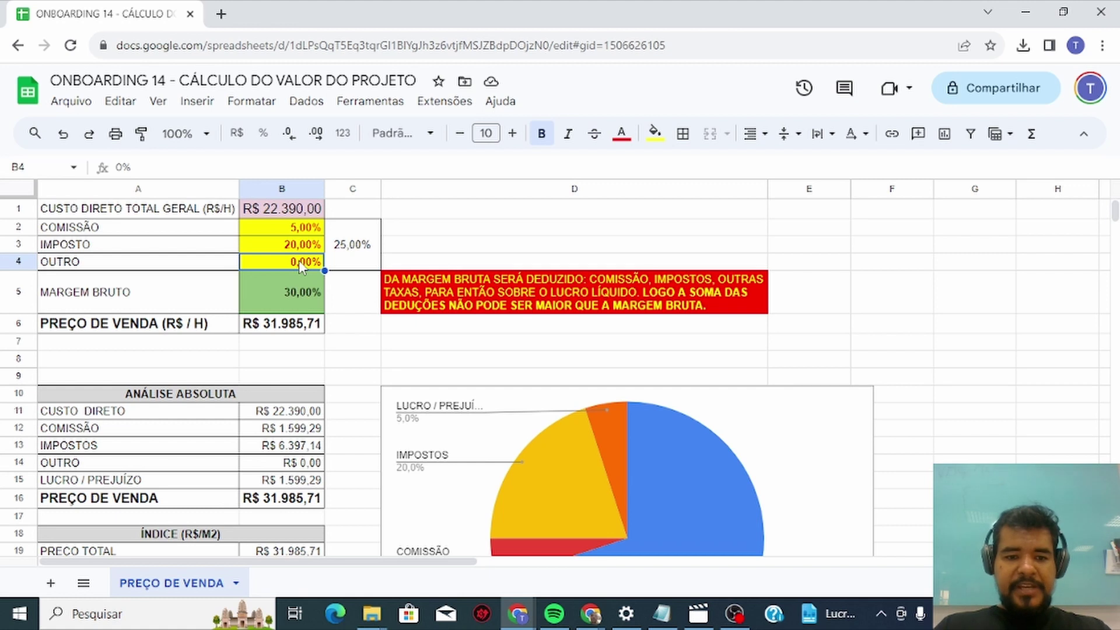
key("ctrl")
key("ctrl")
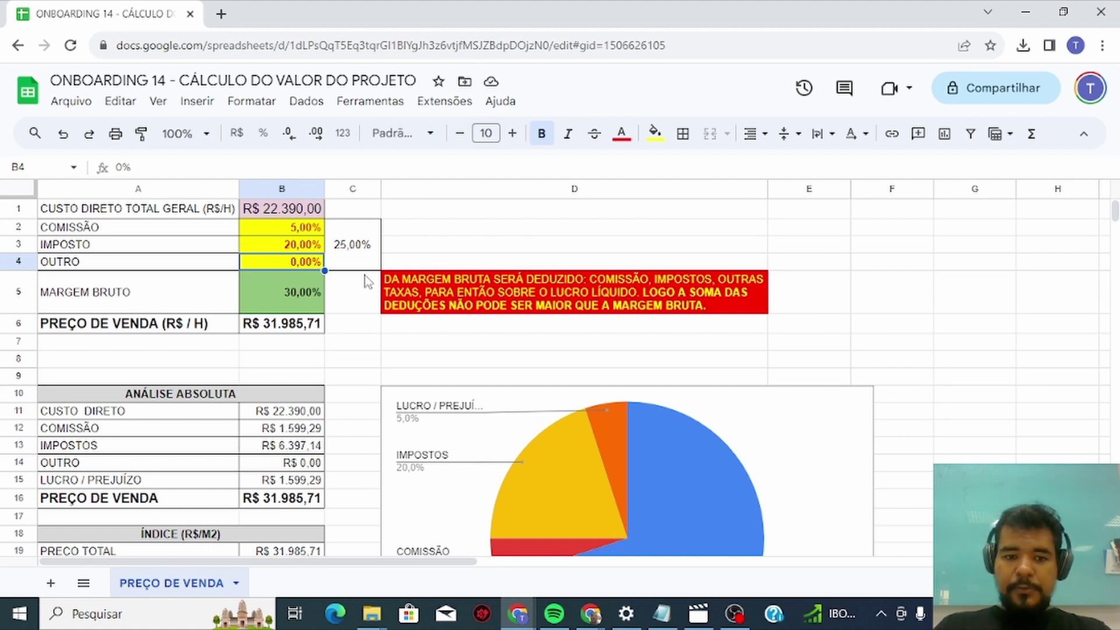
left_click(309, 293)
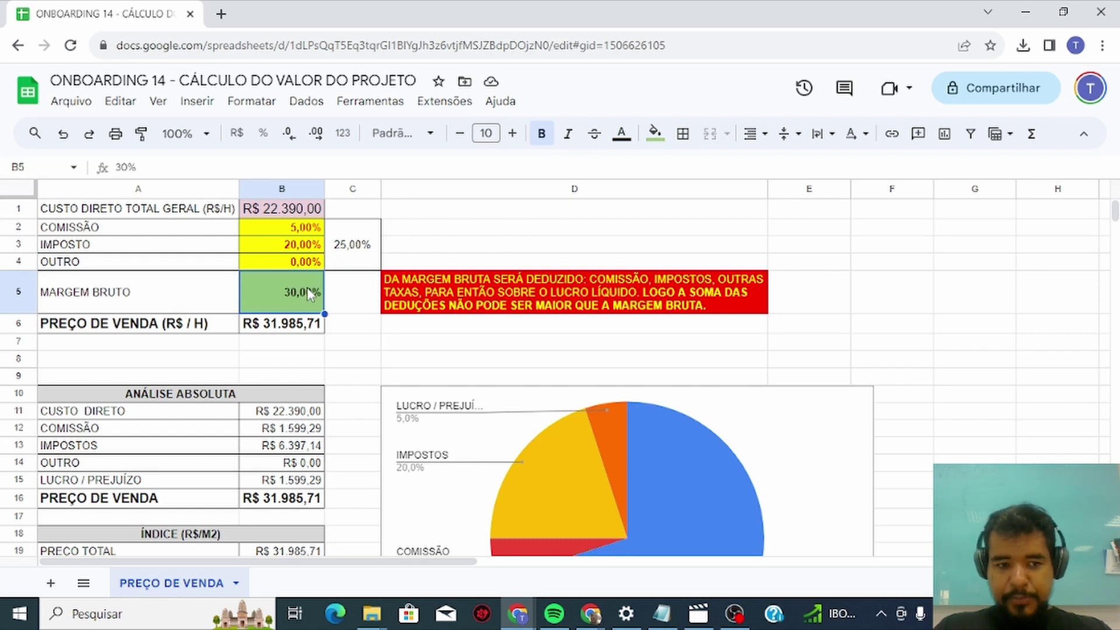
left_click(304, 327)
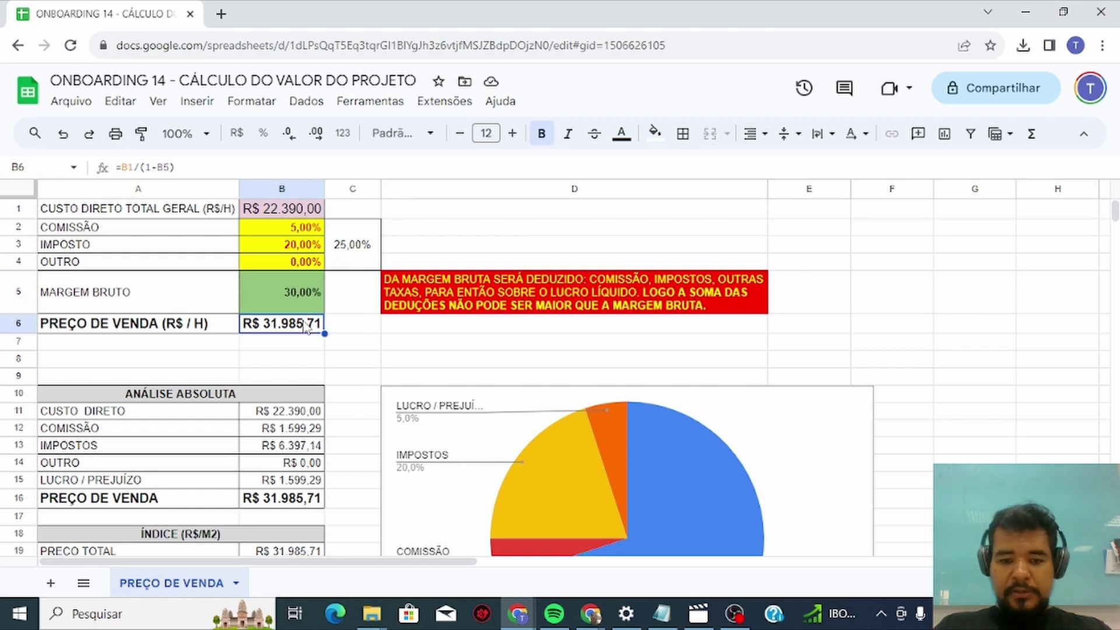
left_click(306, 328)
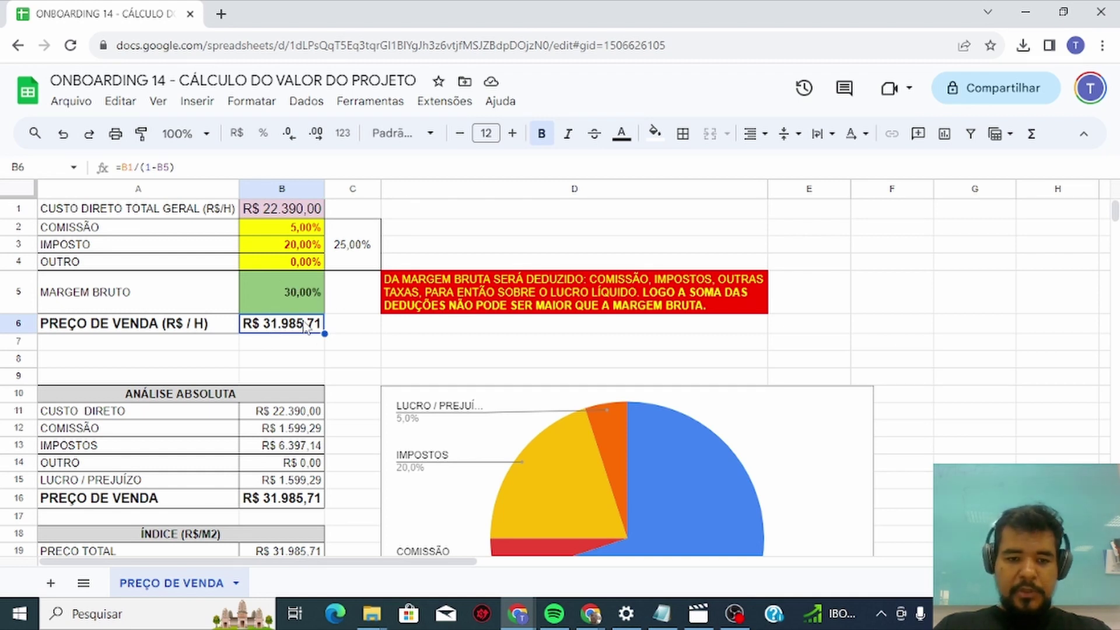
- Examine the ANÁLISE ABSOLUTA table's cost, commission, tax and profit amounts against the percentages above it
left_click(347, 362)
scroll(348, 364, "down", 1)
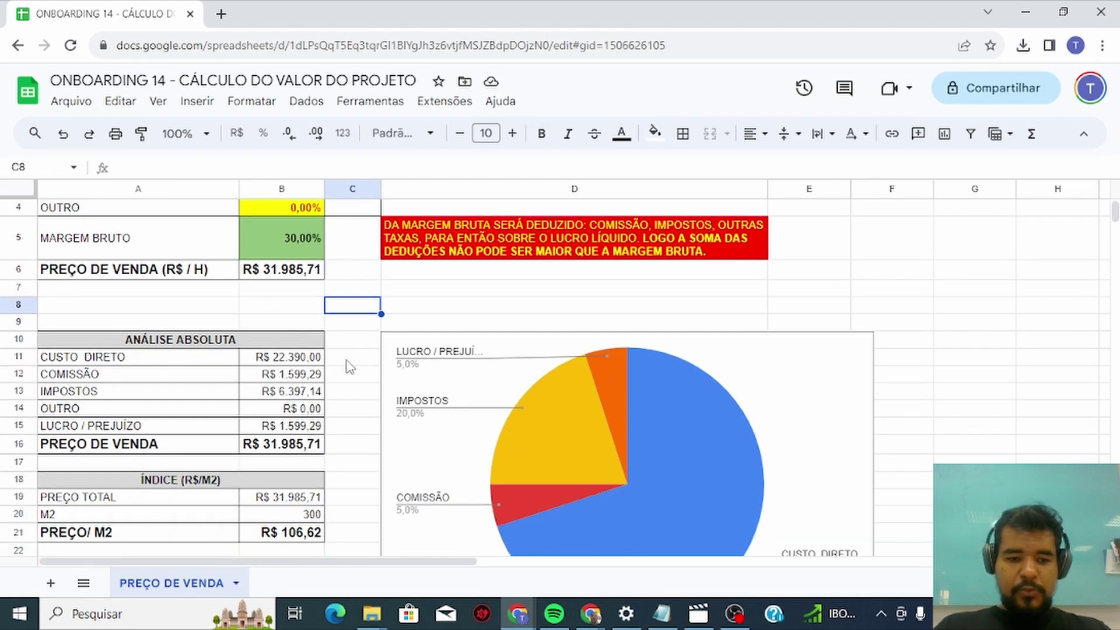
key("ctrl")
key("ctrl")
key("ctrl")
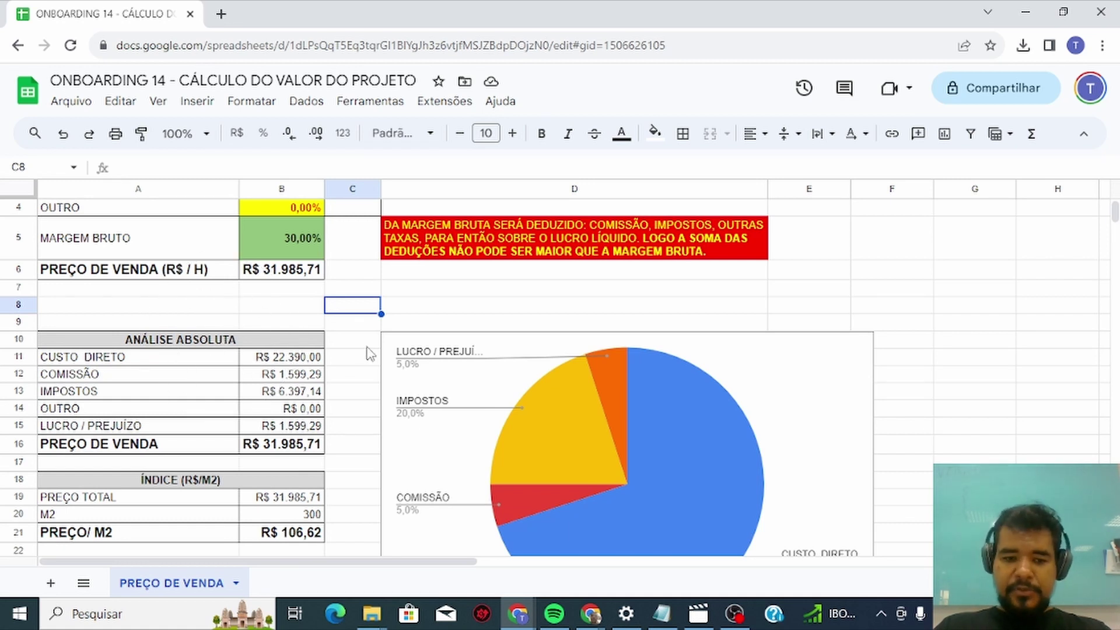
scroll(369, 353, "up", 1)
scroll(368, 354, "up", 2)
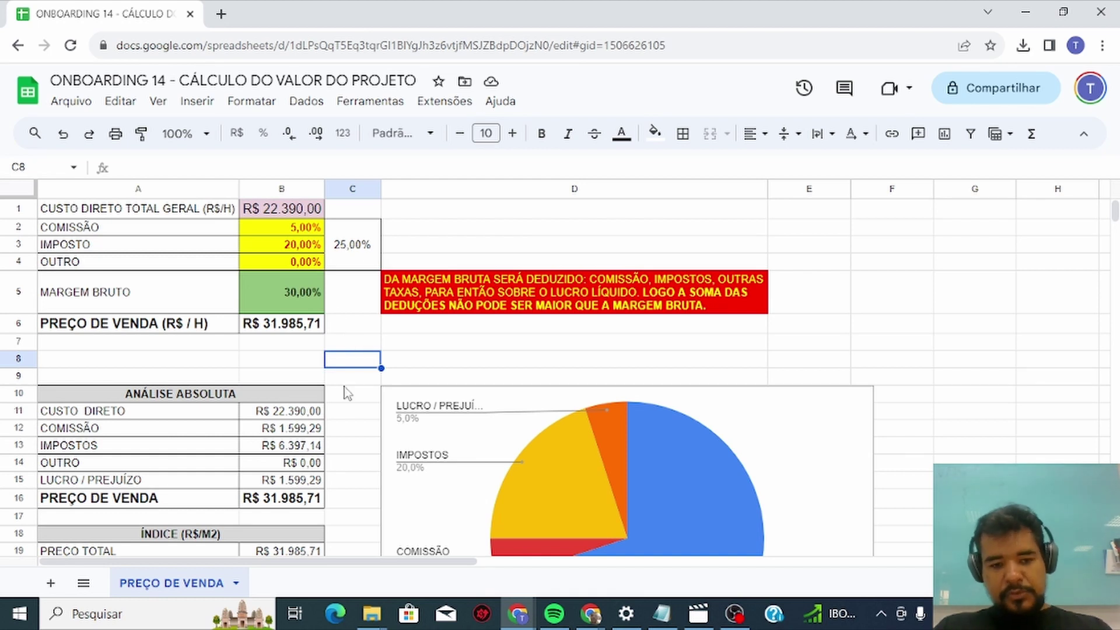
scroll(347, 402, "down", 2)
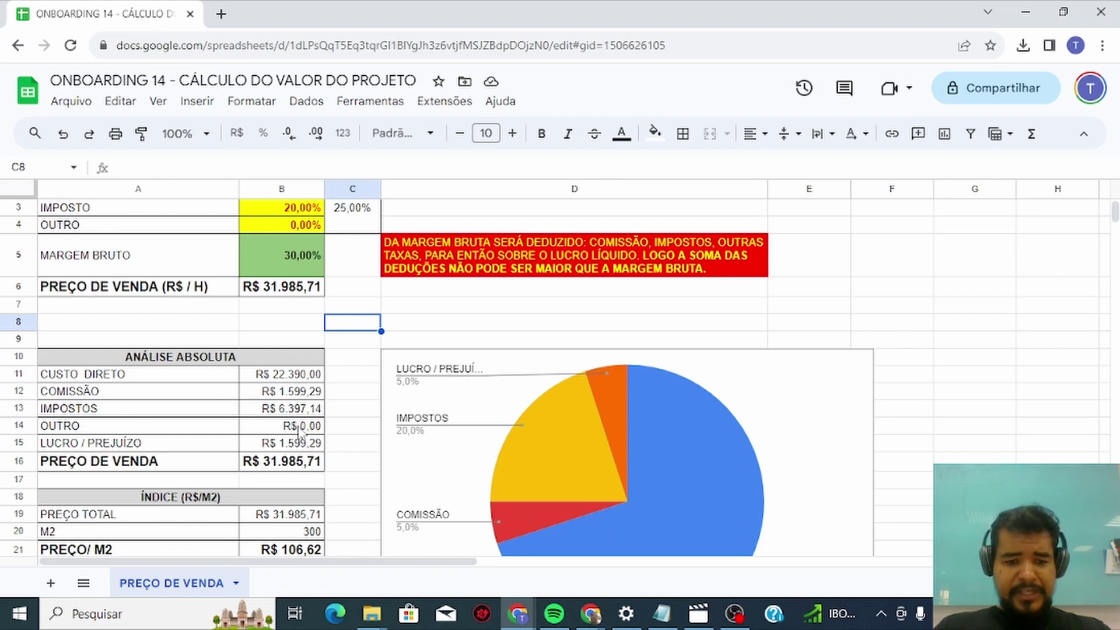
key("ctrl")
scroll(313, 261, "up", 2)
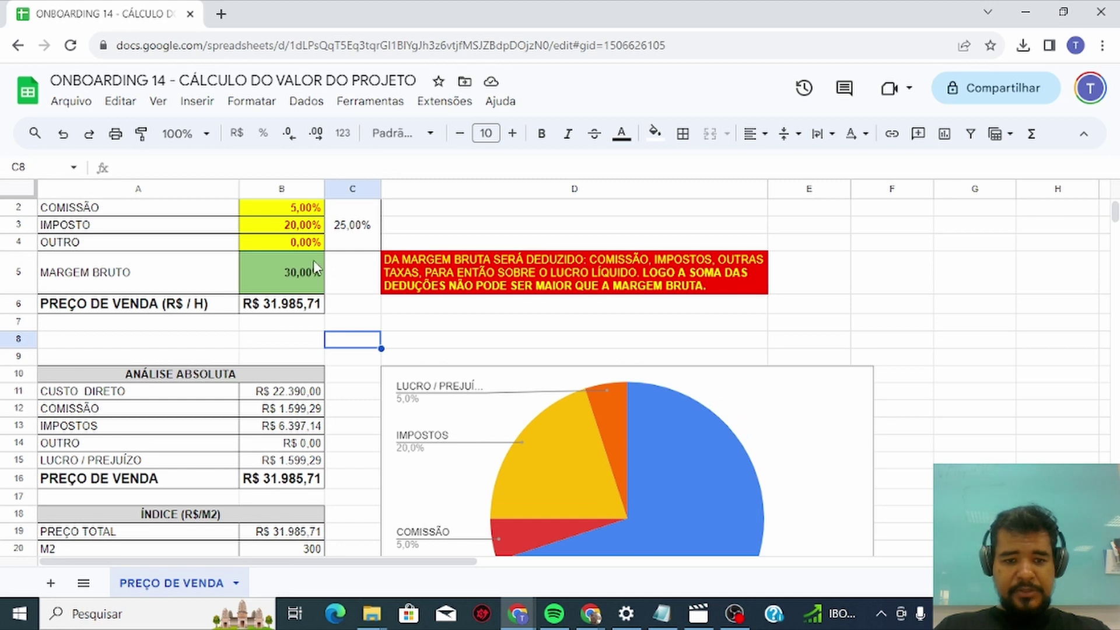
key("ctrl")
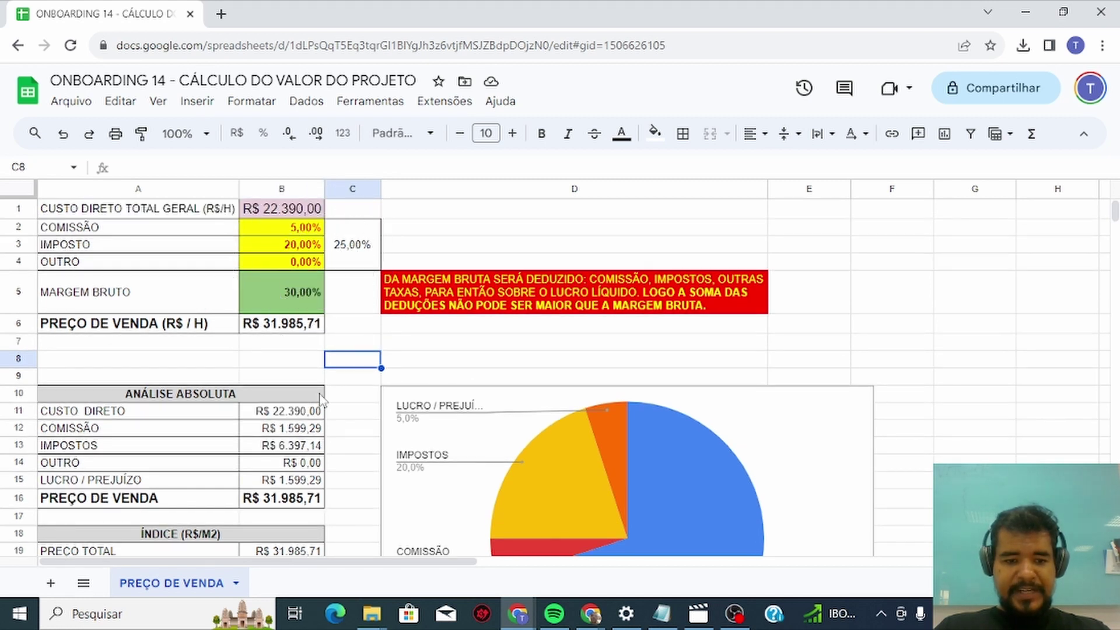
scroll(322, 401, "down", 2)
key("ctrl")
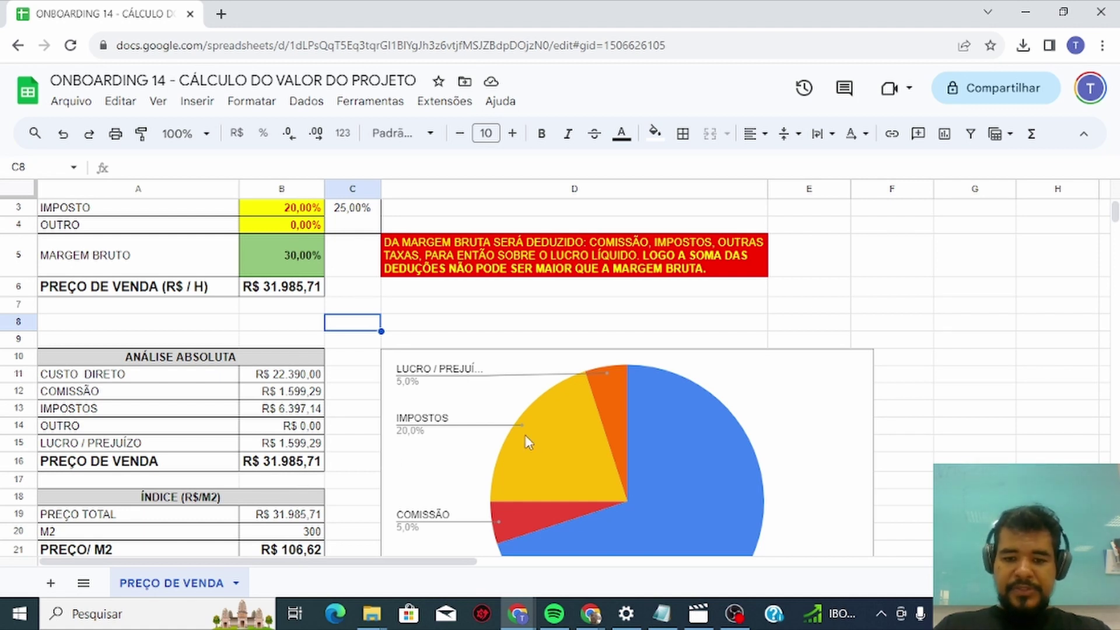
- Examine the pie chart's shares of direct cost, commission, taxes and profit beside the price per square metre table
scroll(530, 441, "down", 1)
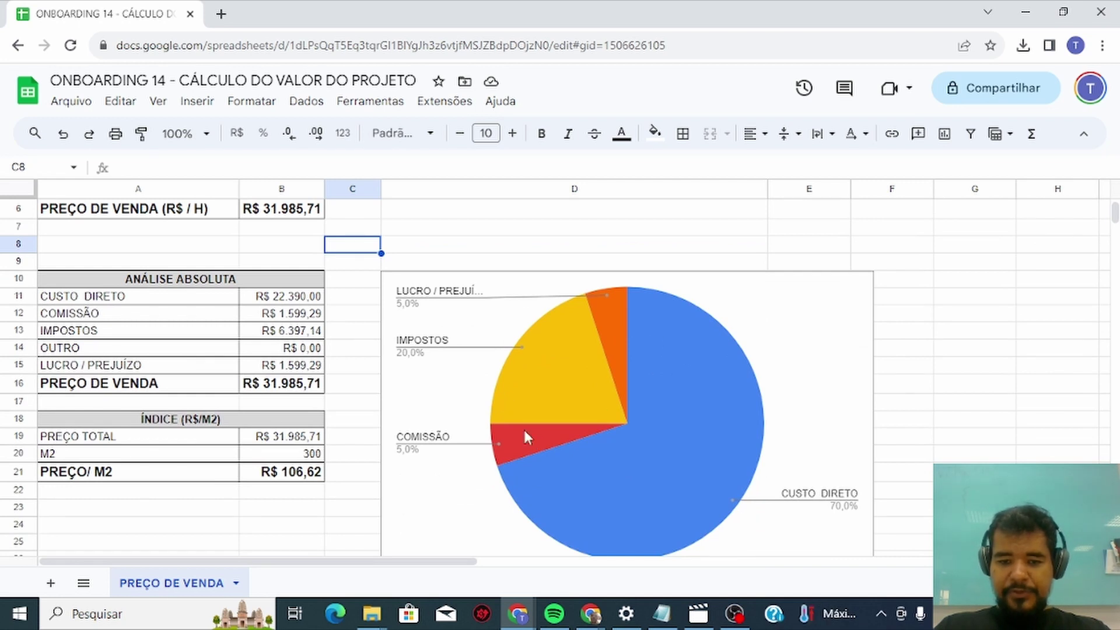
key("ctrl")
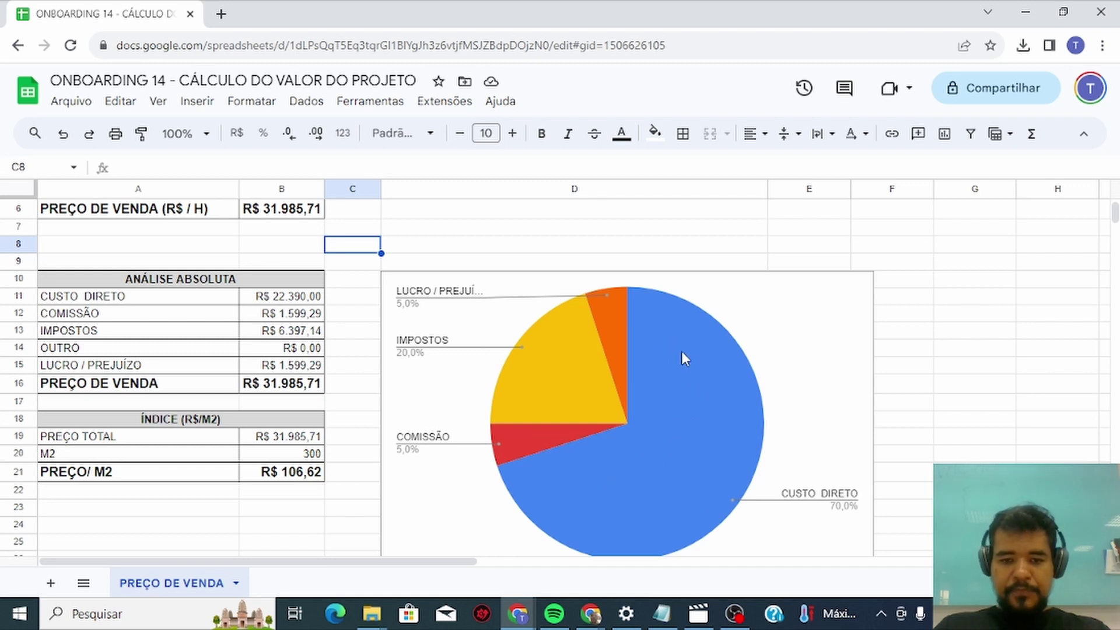
key("ctrl")
key("ctrl")
key("ctrl")
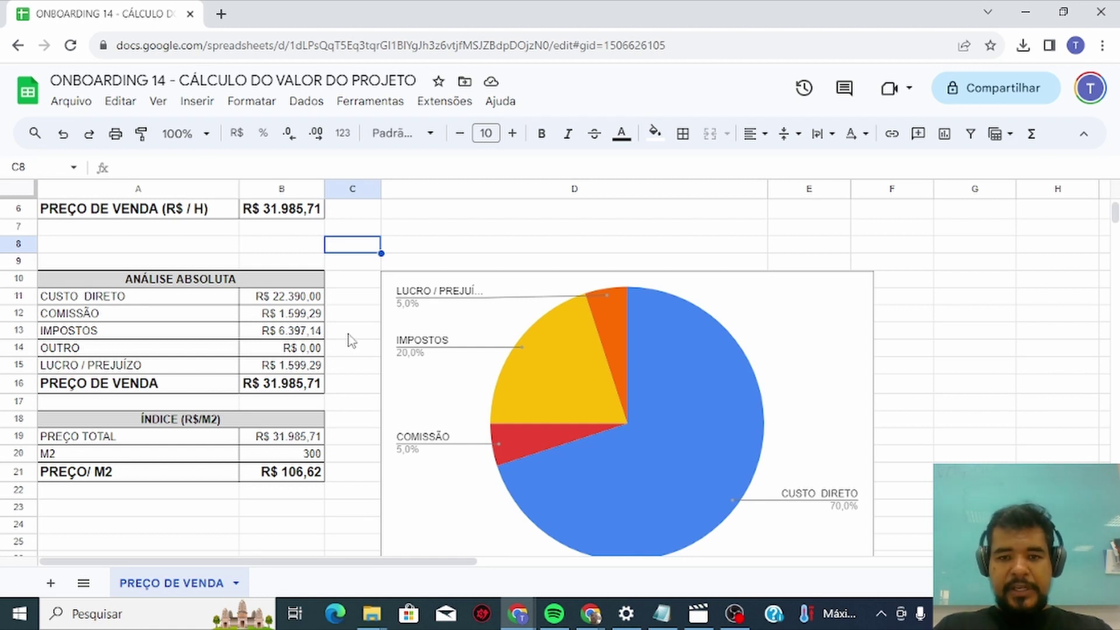
- Set the IMPOSTO percentage in cell B3 to 10%
scroll(350, 340, "up", 3)
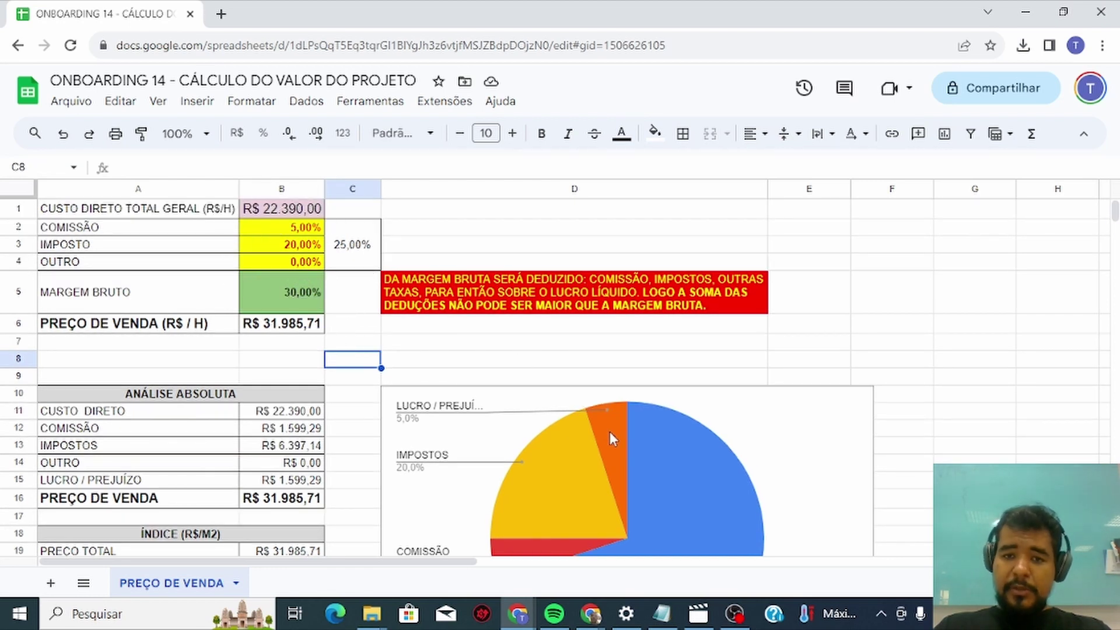
left_click(301, 247)
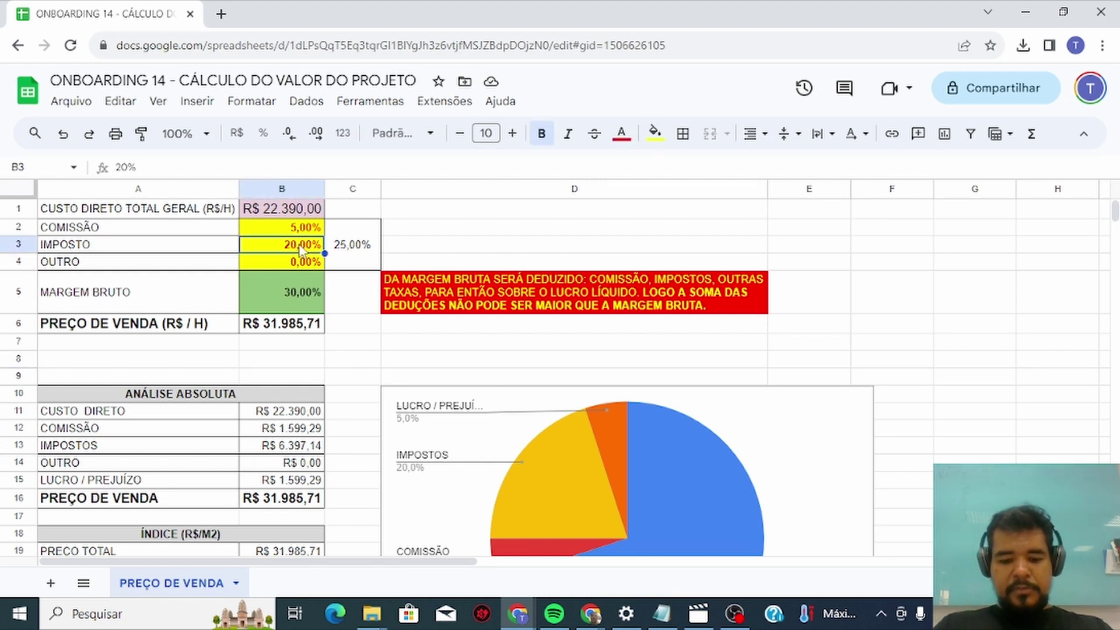
type("1")
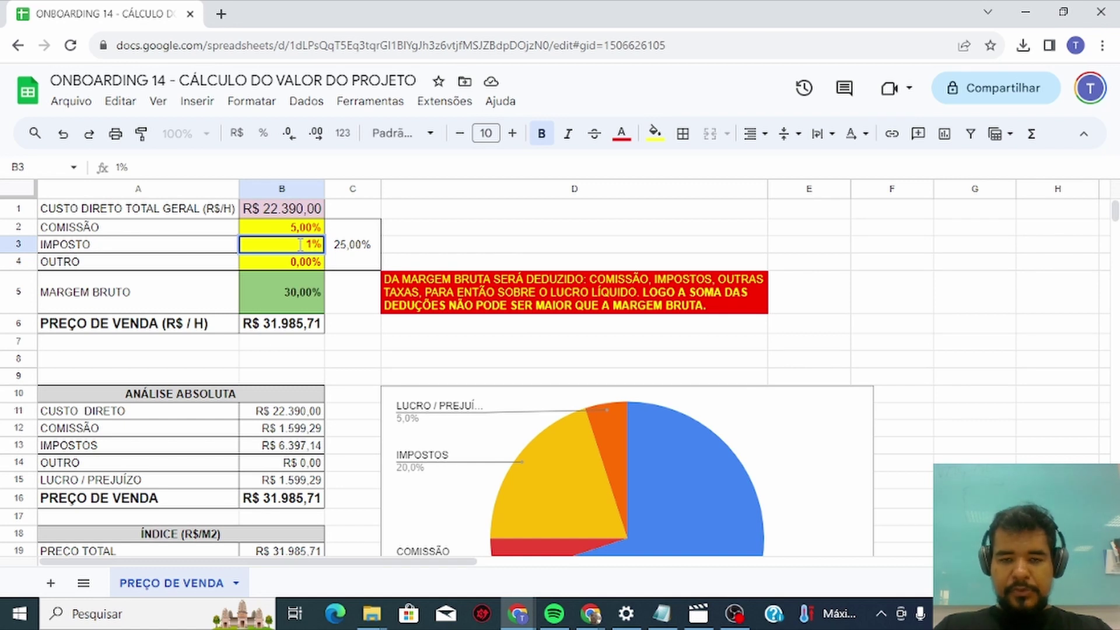
type("0")
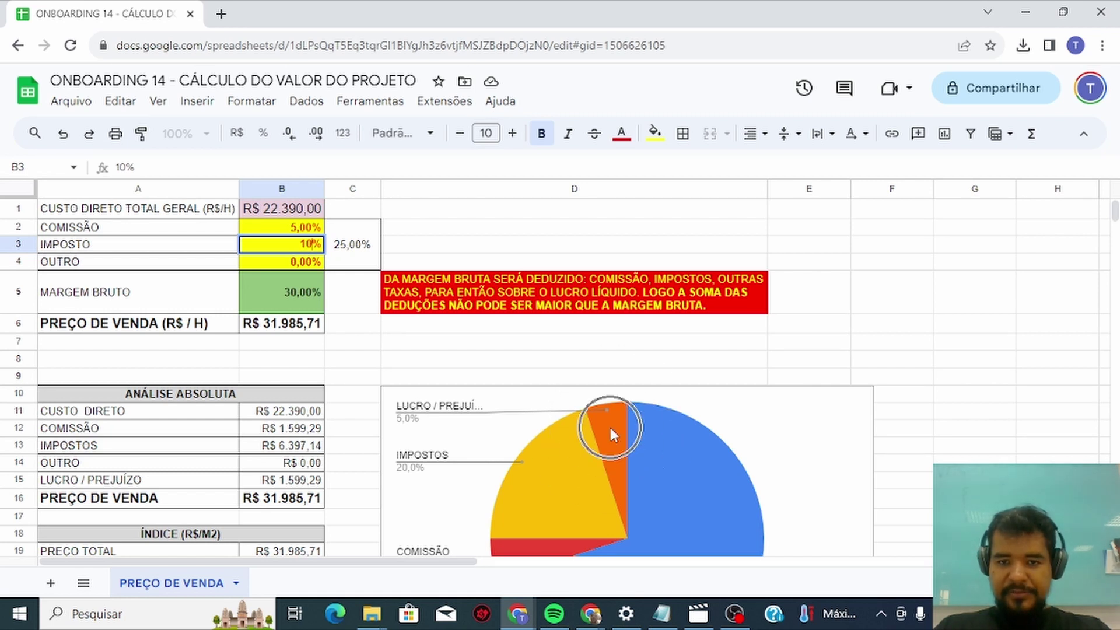
key("Return")
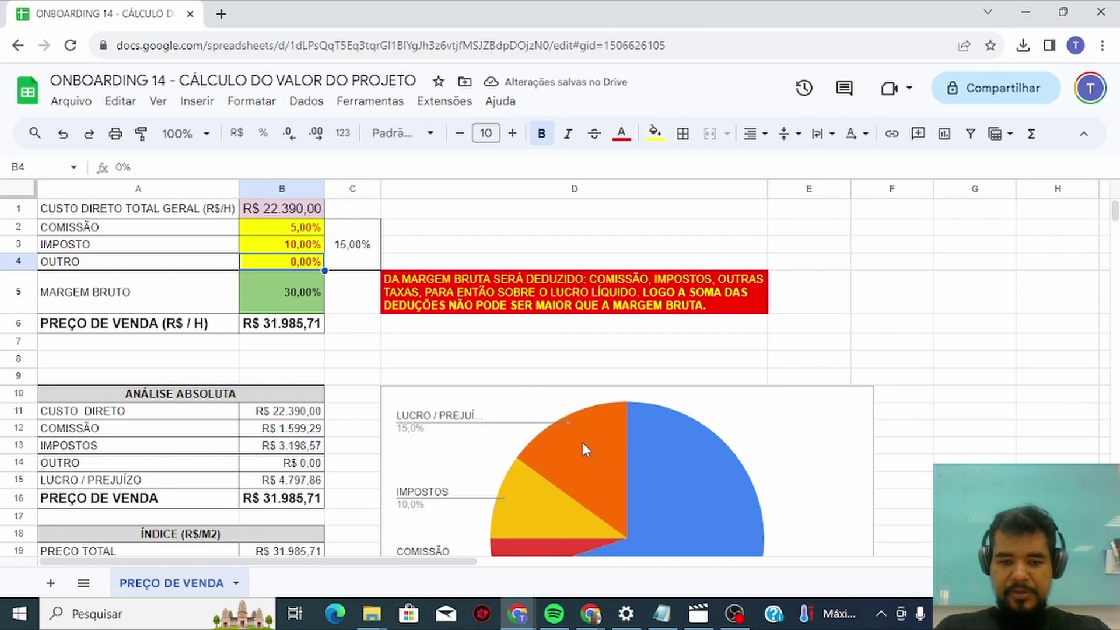
- Examine how the tax percentage affects the ANÁLISE ABSOLUTA profit and tax amounts and the pie chart's shares
scroll(582, 442, "down", 3)
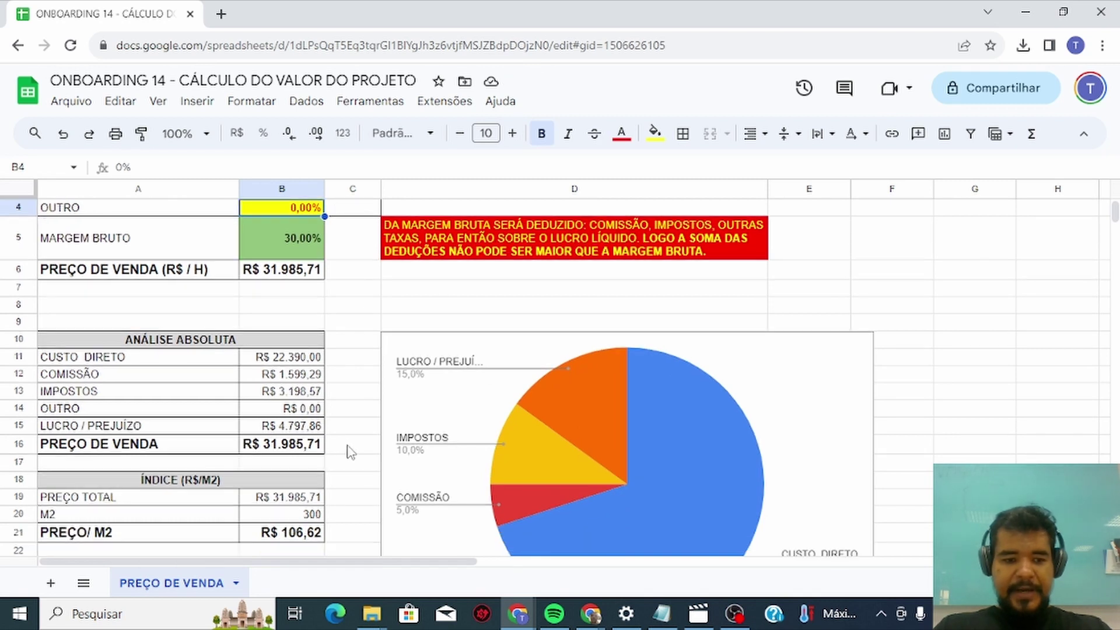
key("ctrl")
key("ctrl")
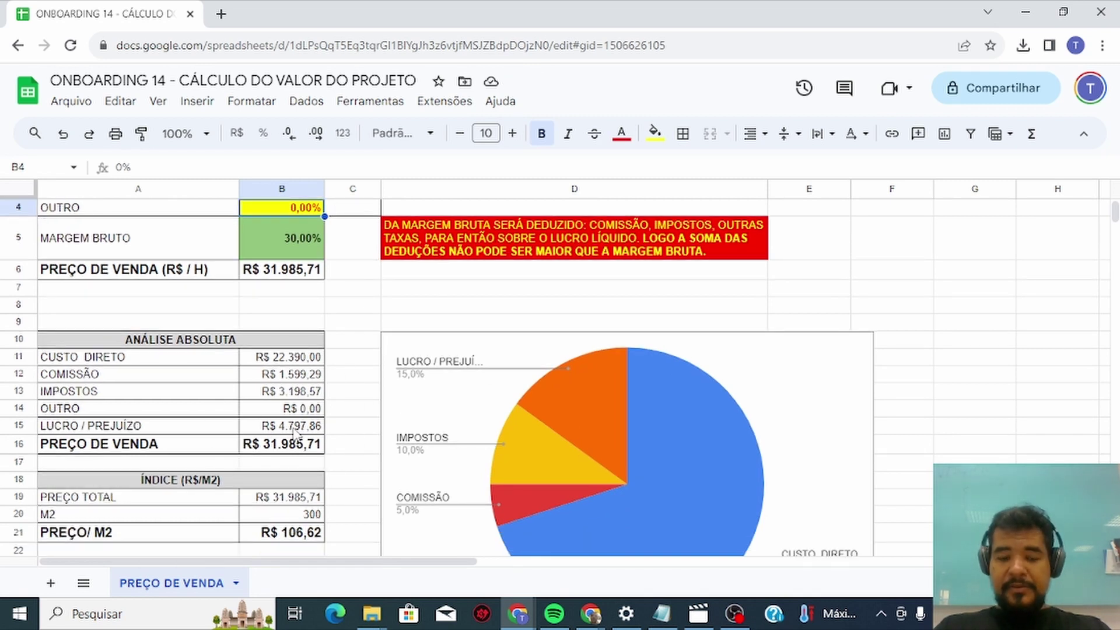
scroll(294, 435, "up", 3)
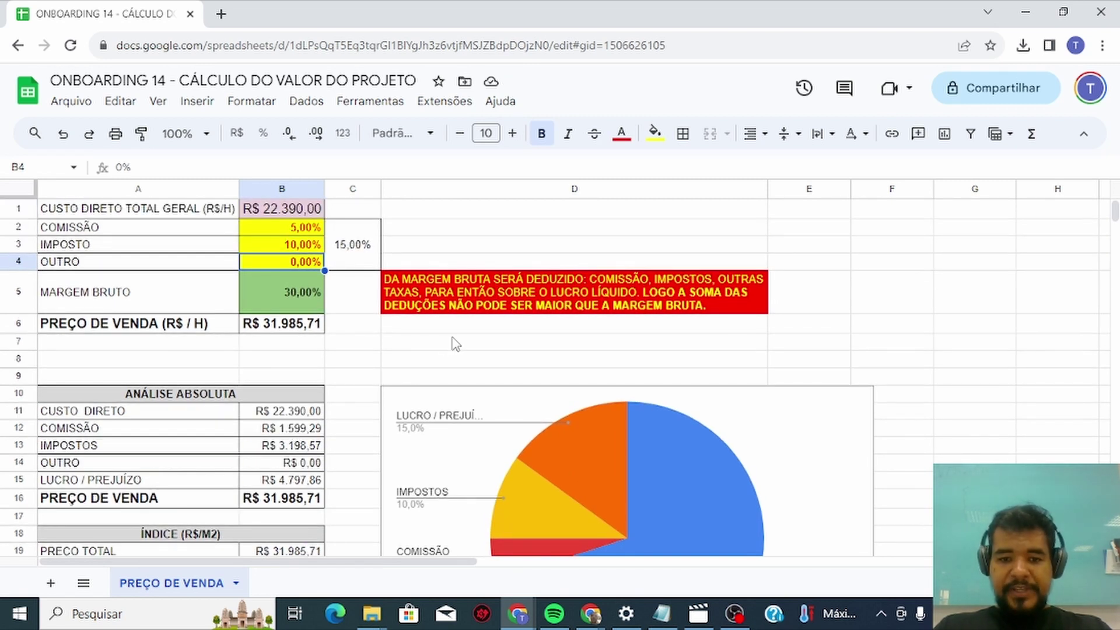
key("ctrl")
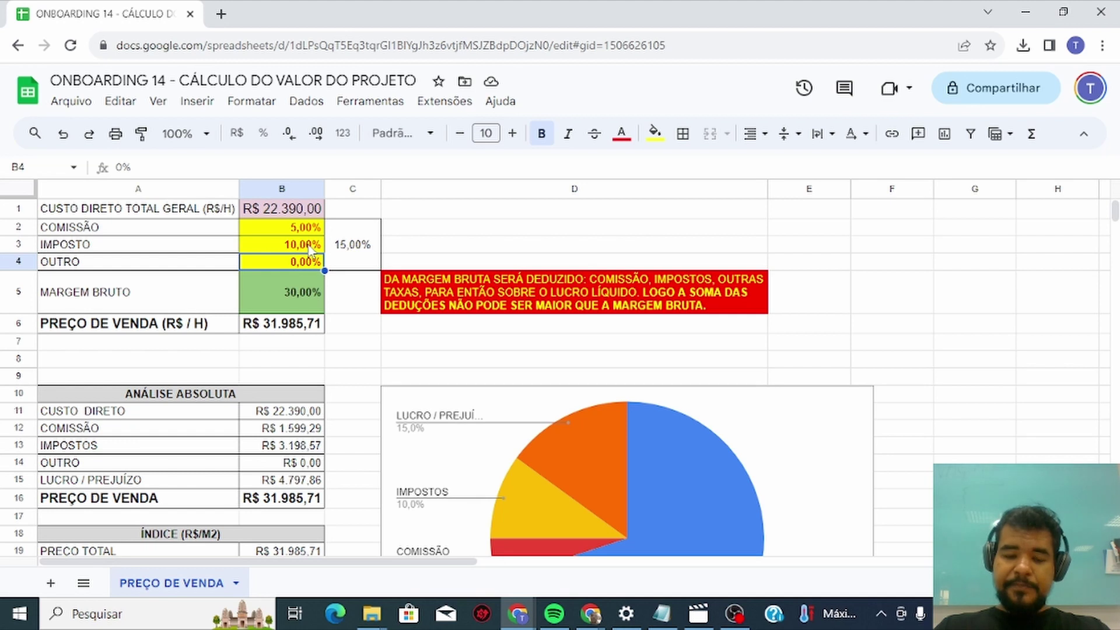
left_click(417, 230)
scroll(416, 237, "down", 2)
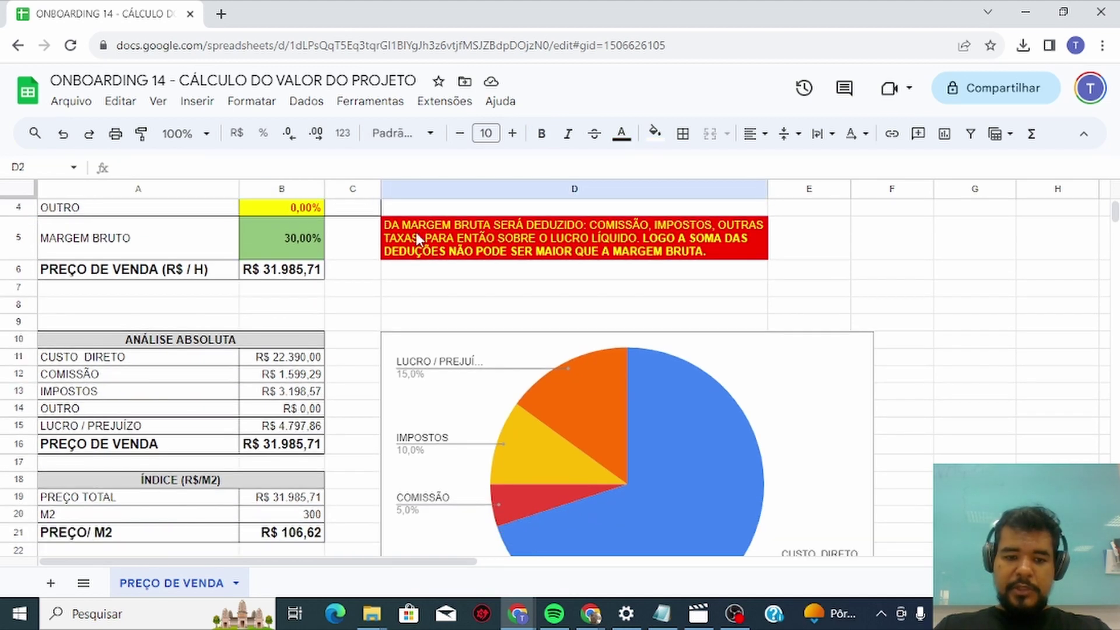
scroll(415, 236, "down", 3)
scroll(529, 222, "up", 3)
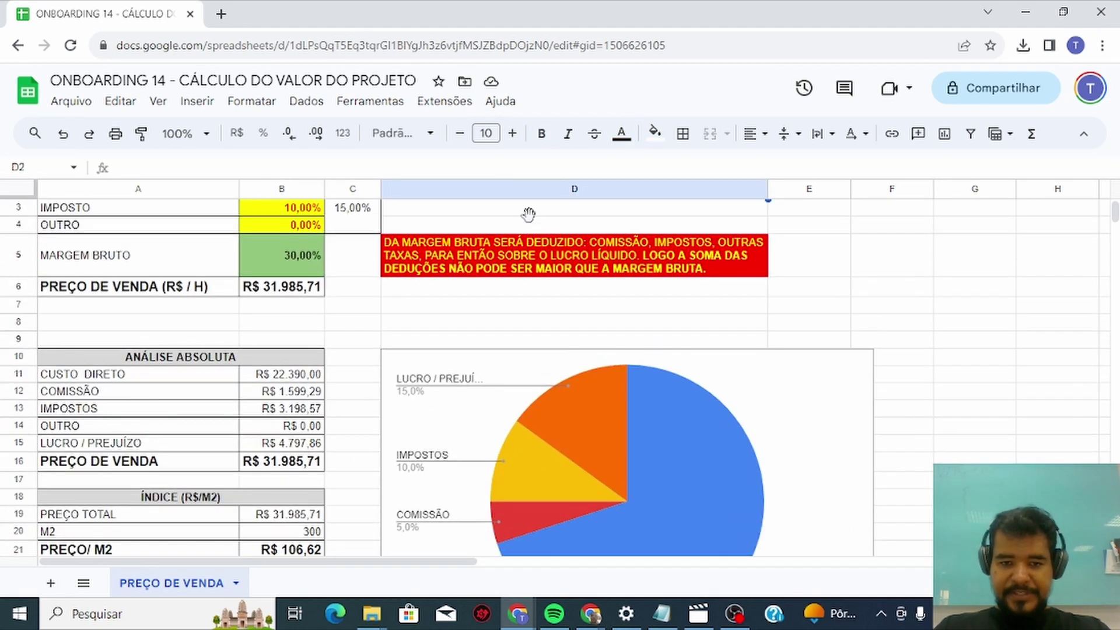
scroll(529, 221, "up", 1)
scroll(527, 213, "down", 3)
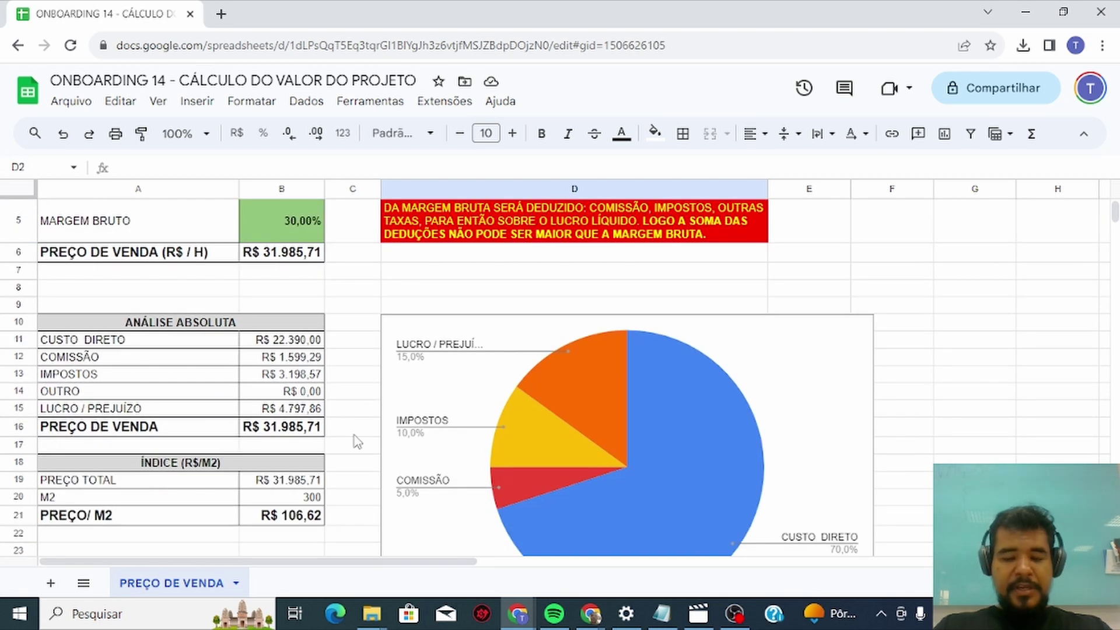
- Set the M2 area in cell B20 of the ÍNDICE (R$/M2) table to 500
scroll(350, 449, "down", 2)
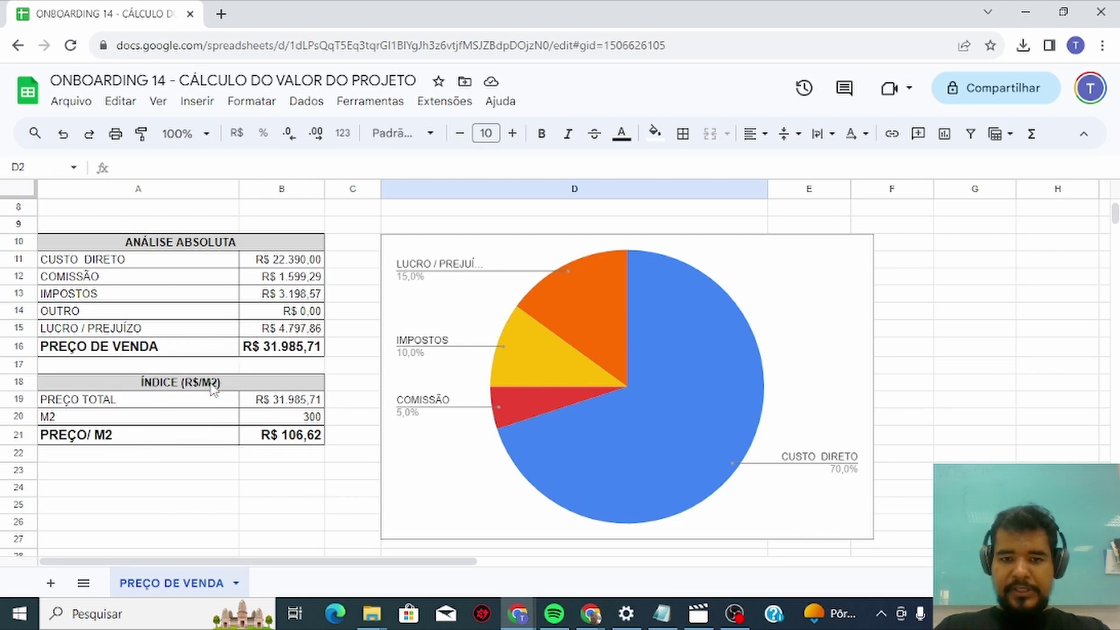
key("ctrl")
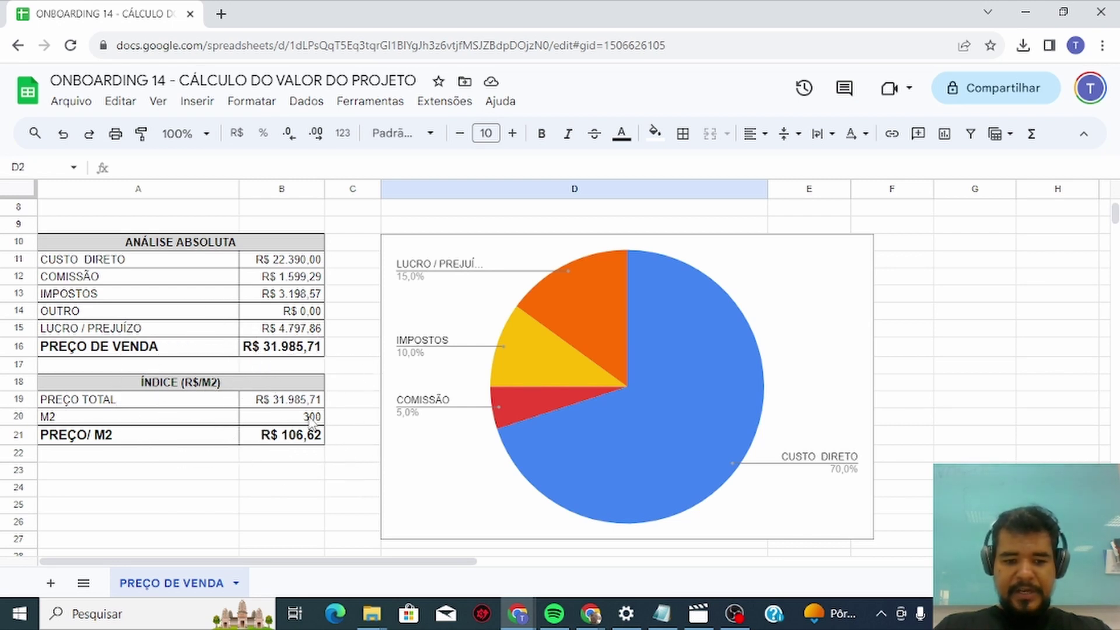
left_click(311, 423)
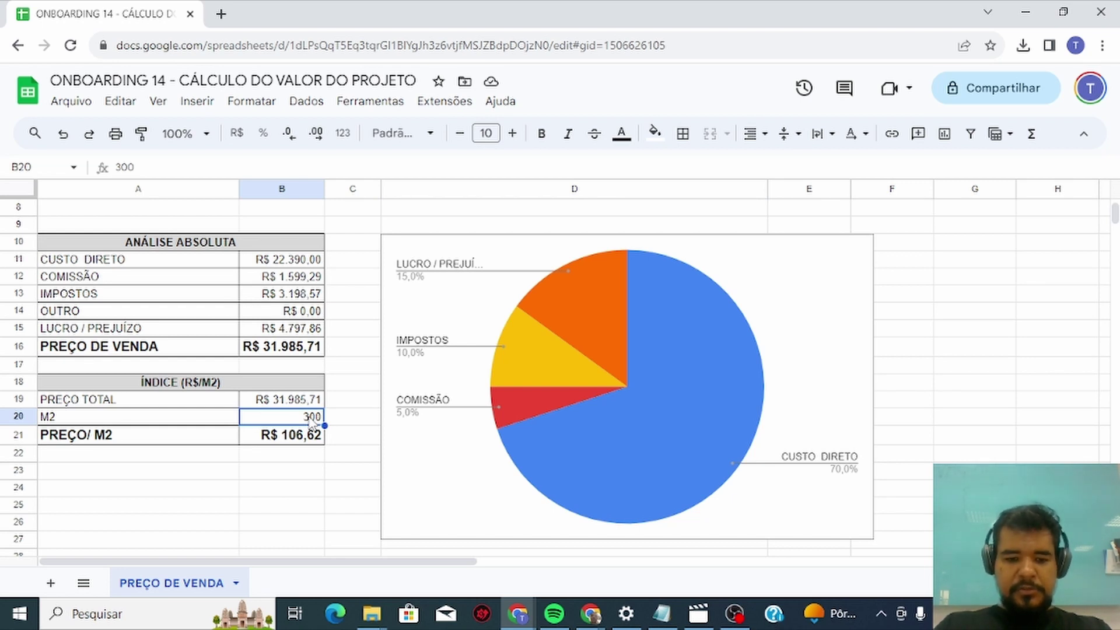
type("500")
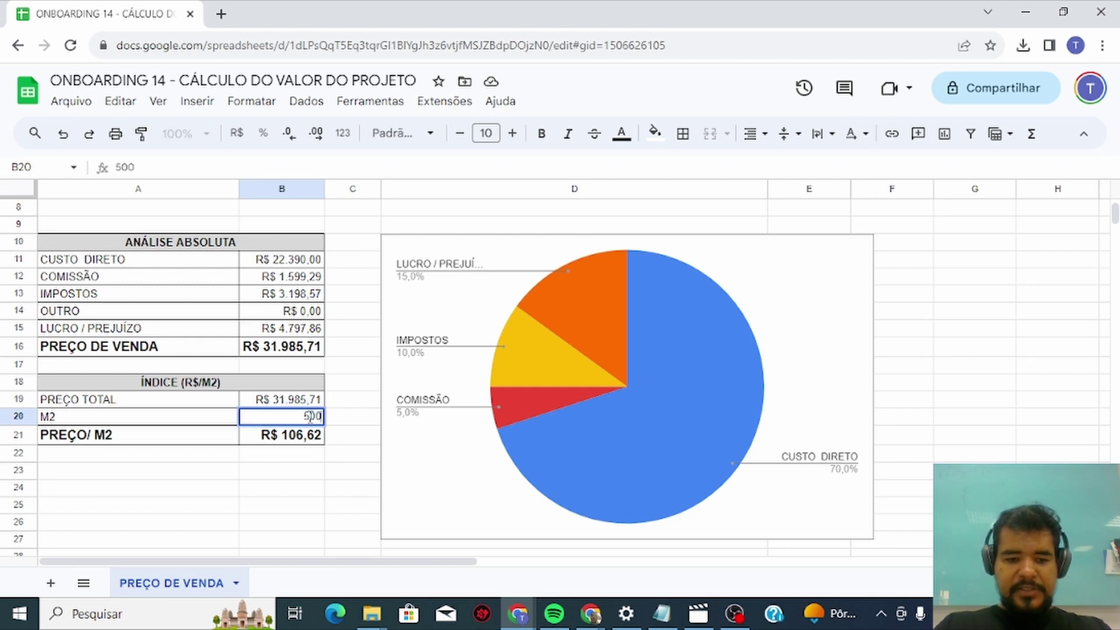
key("Return")
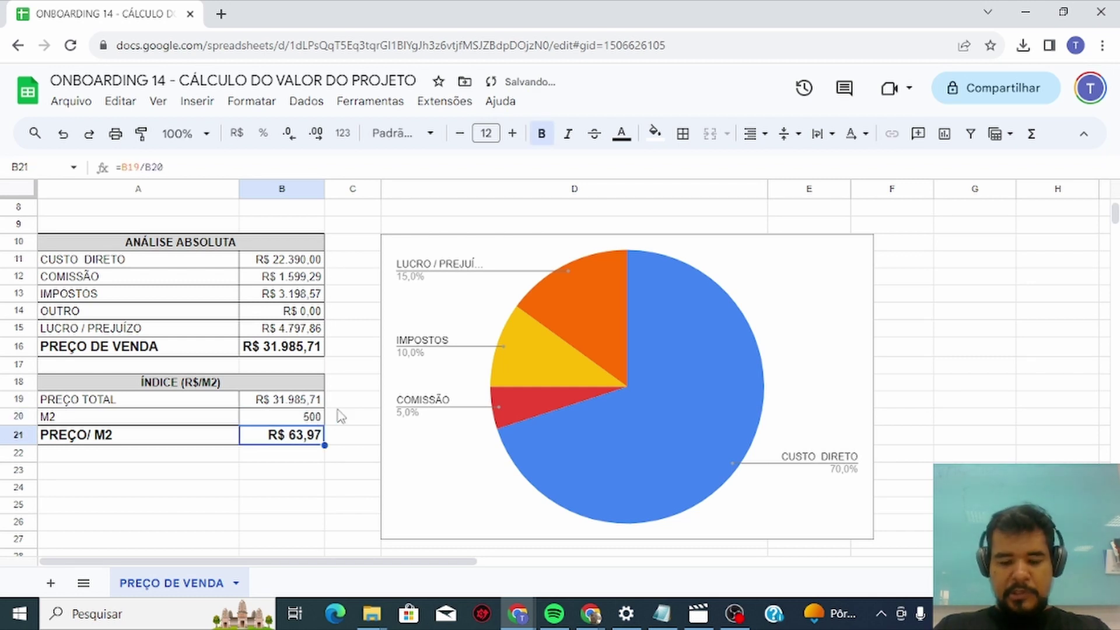
- Examine the ÍNDICE table's total price, area and price per square metre against the selling price and percentages above
left_click(308, 401)
scroll(303, 350, "up", 2)
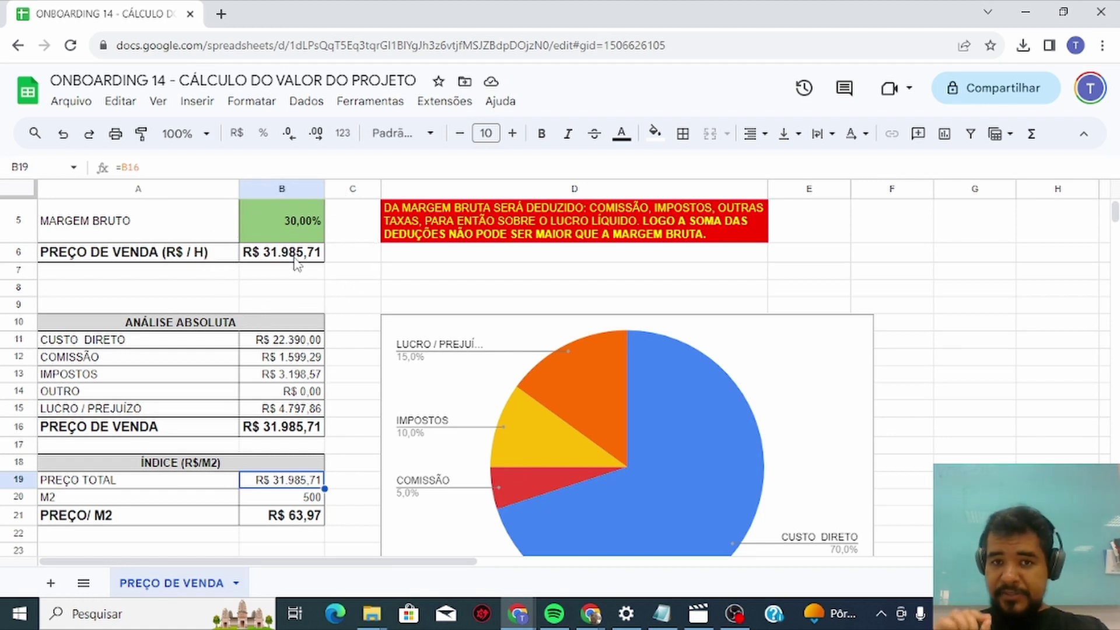
left_click(314, 503)
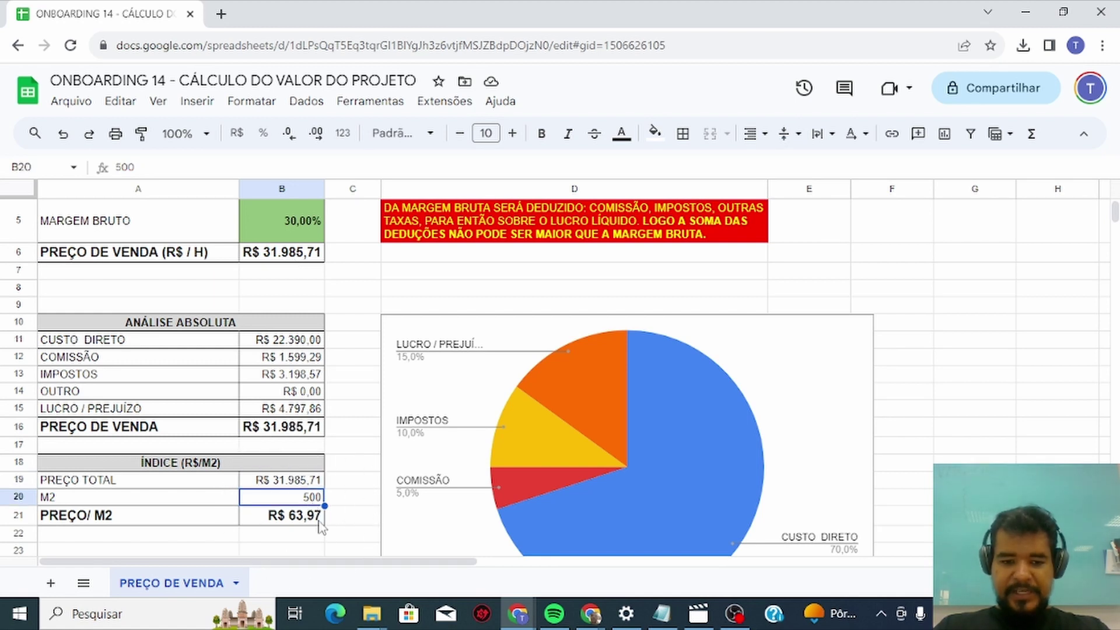
left_click(354, 517)
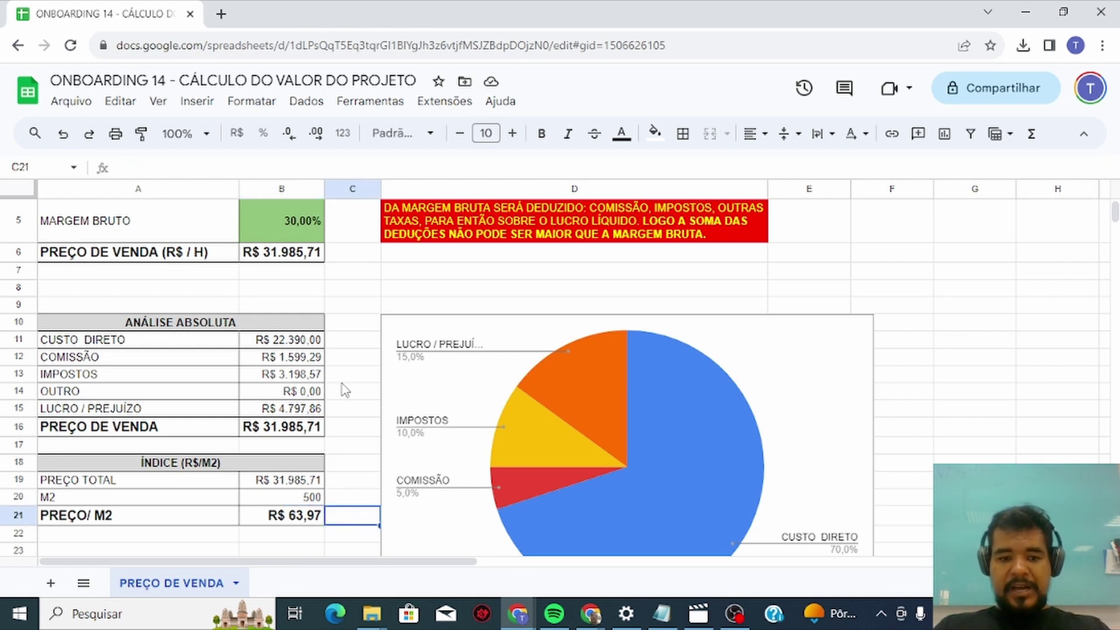
scroll(344, 389, "up", 3)
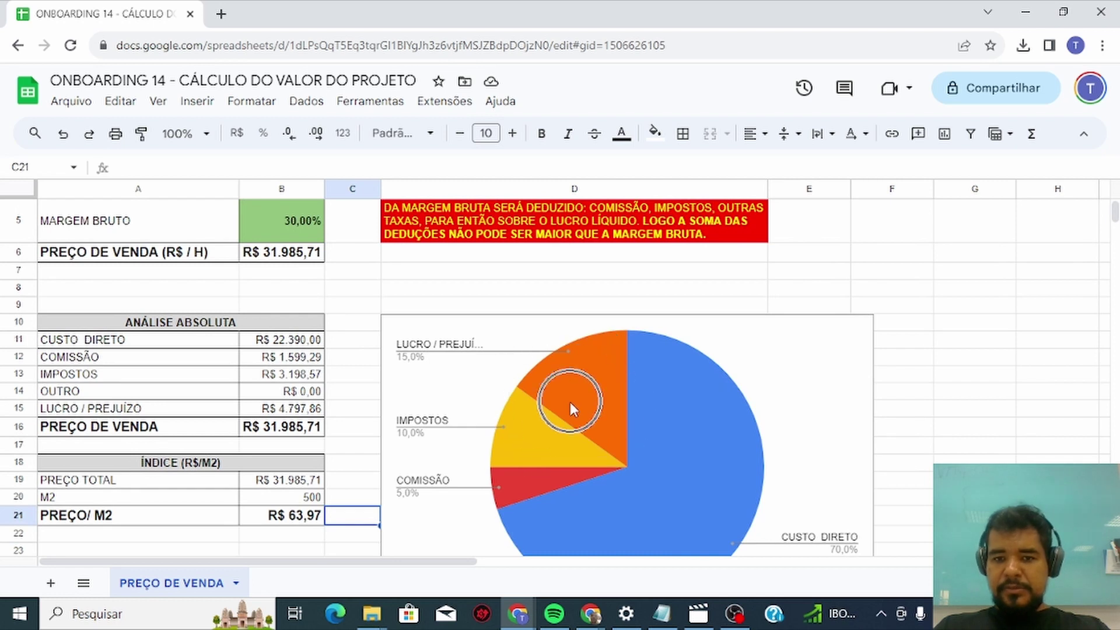
scroll(570, 404, "down", 2)
scroll(570, 405, "up", 4)
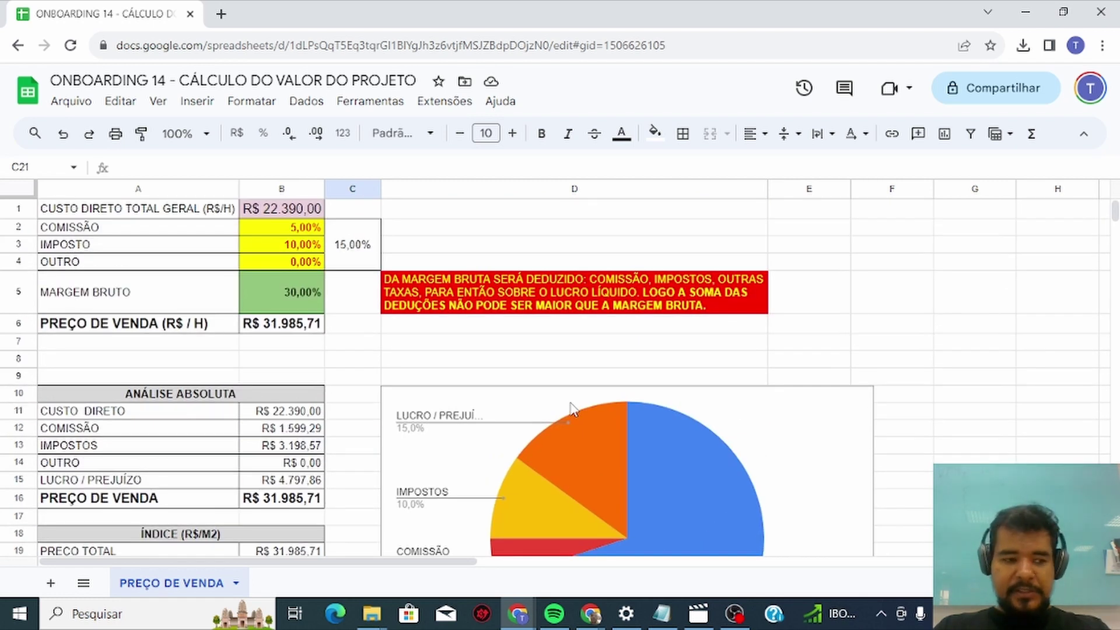